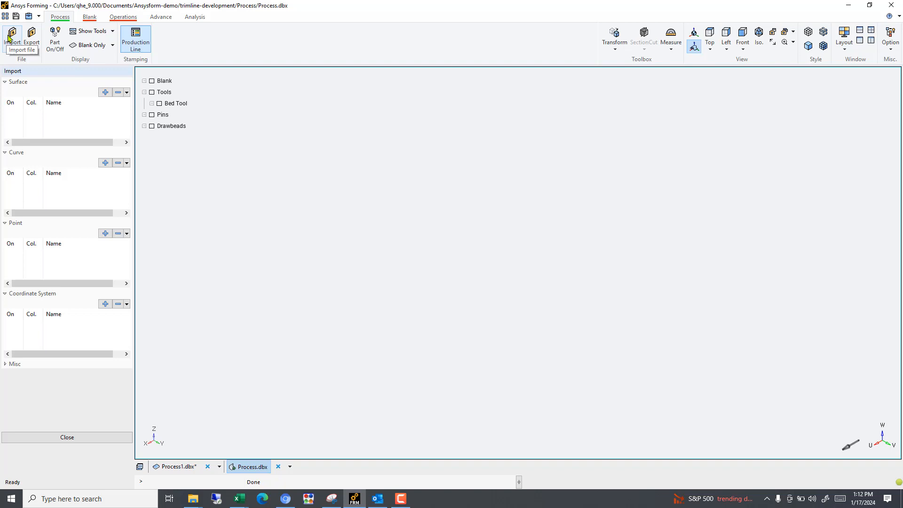
# - Import blankline.iges and product.igs as curves into the process
pyautogui.click(106, 163)
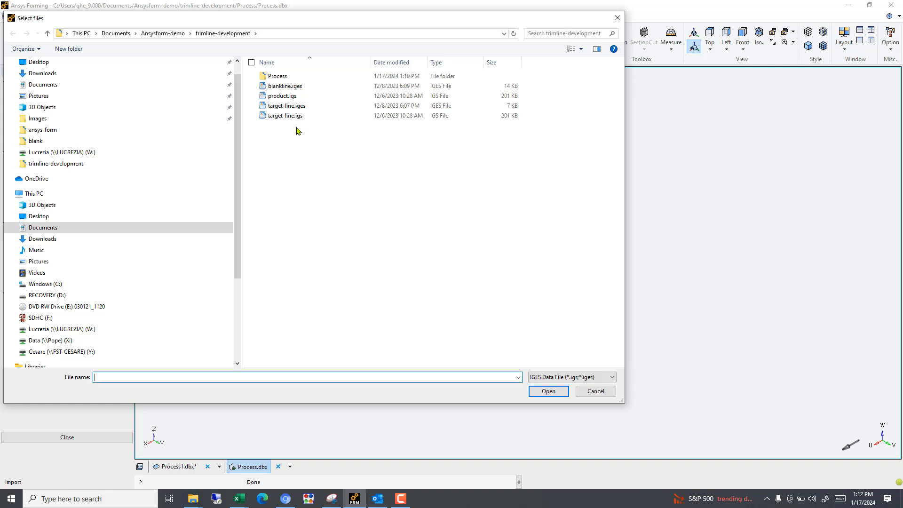
pyautogui.click(285, 86)
pyautogui.click(545, 391)
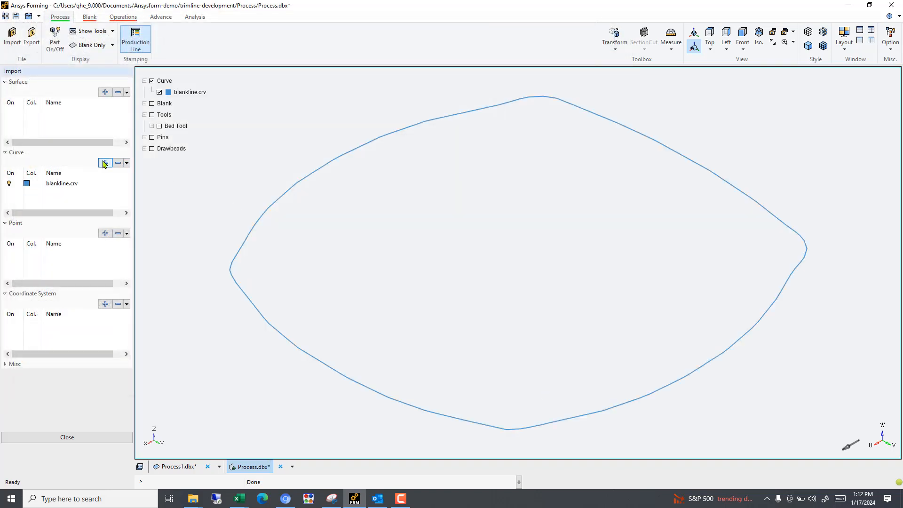
pyautogui.click(105, 162)
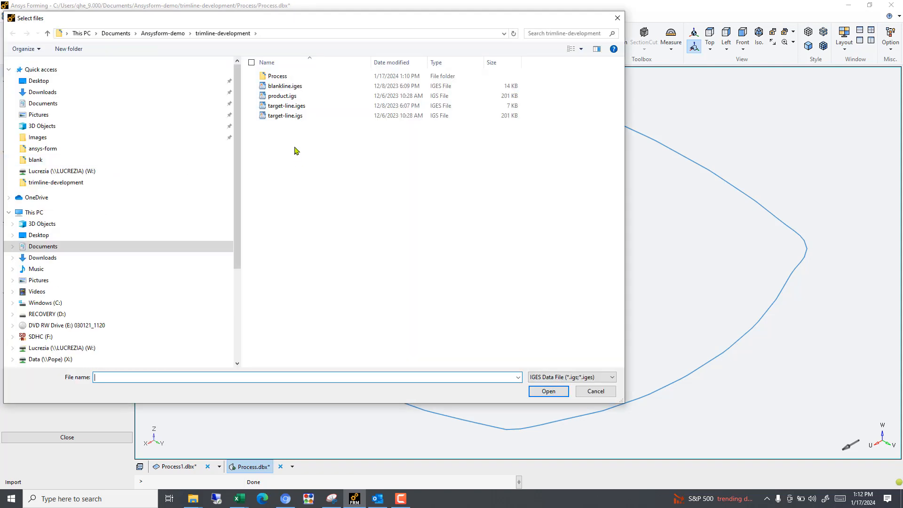
pyautogui.click(282, 96)
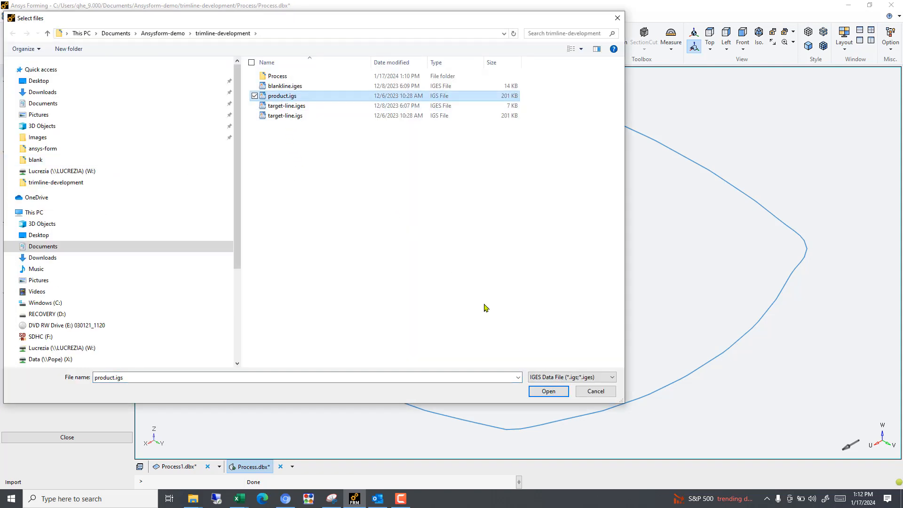
pyautogui.click(547, 391)
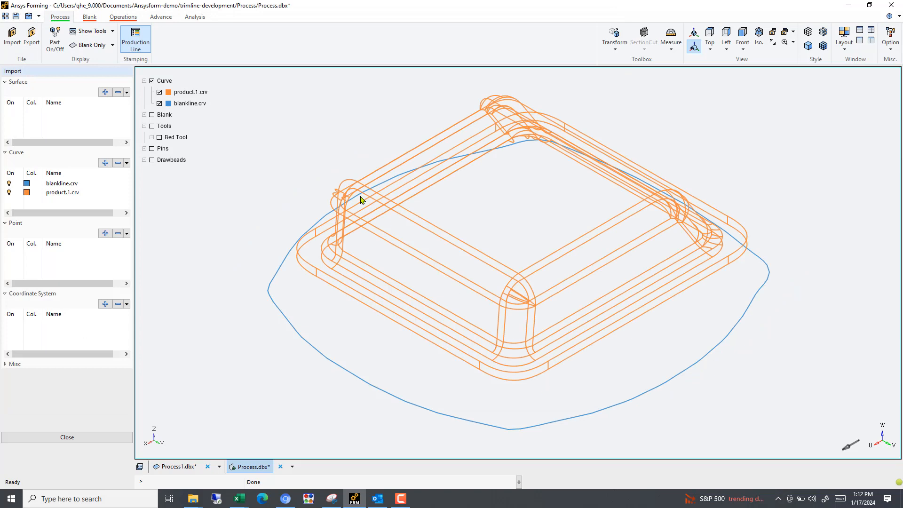
pyautogui.moveTo(450, 203); pyautogui.dragTo(471, 222, button='middle')
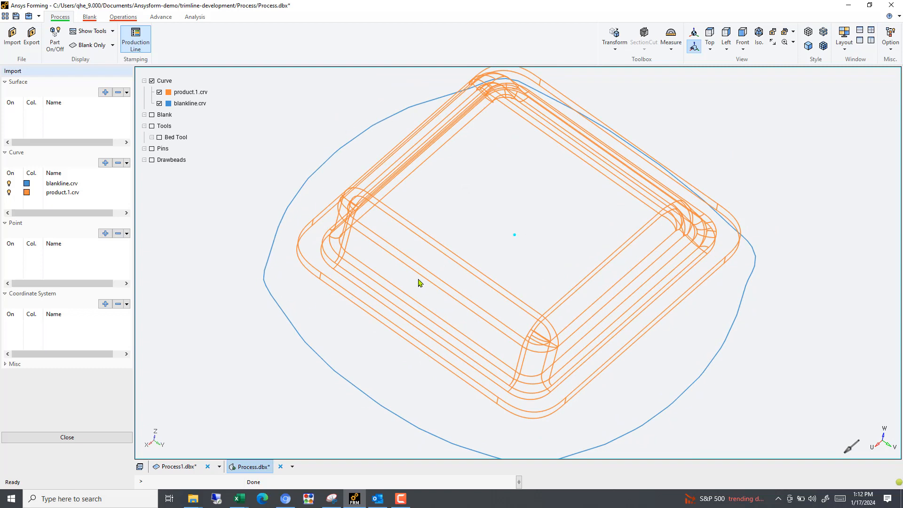
pyautogui.moveTo(420, 282); pyautogui.dragTo(455, 252, button='middle')
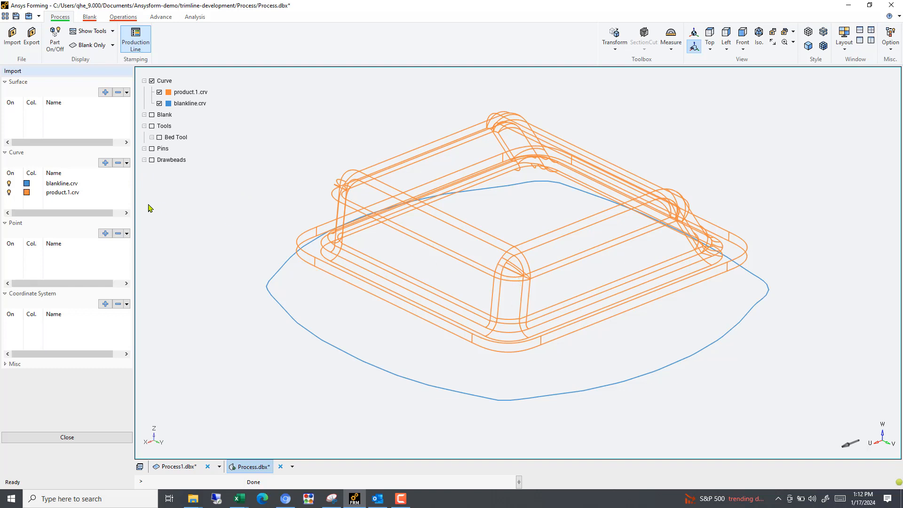
# - Import target-line.iges as an additional curve
pyautogui.click(105, 163)
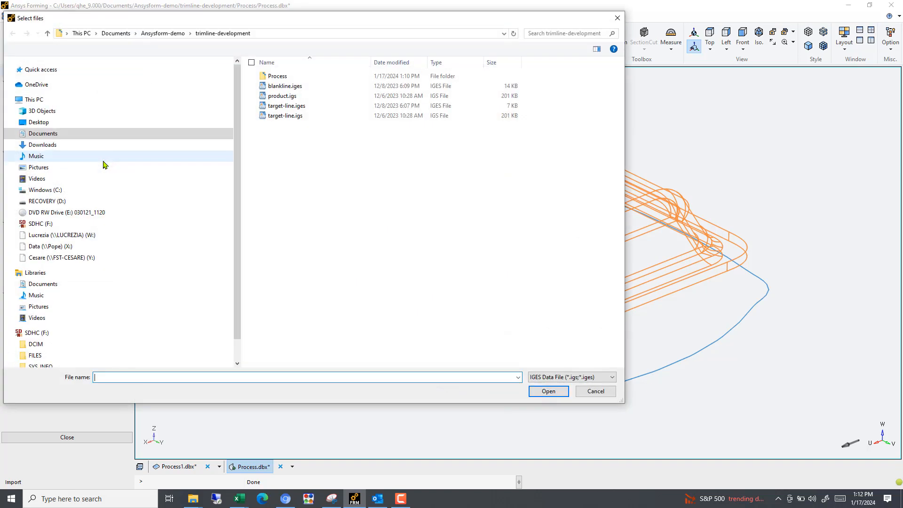
pyautogui.click(281, 106)
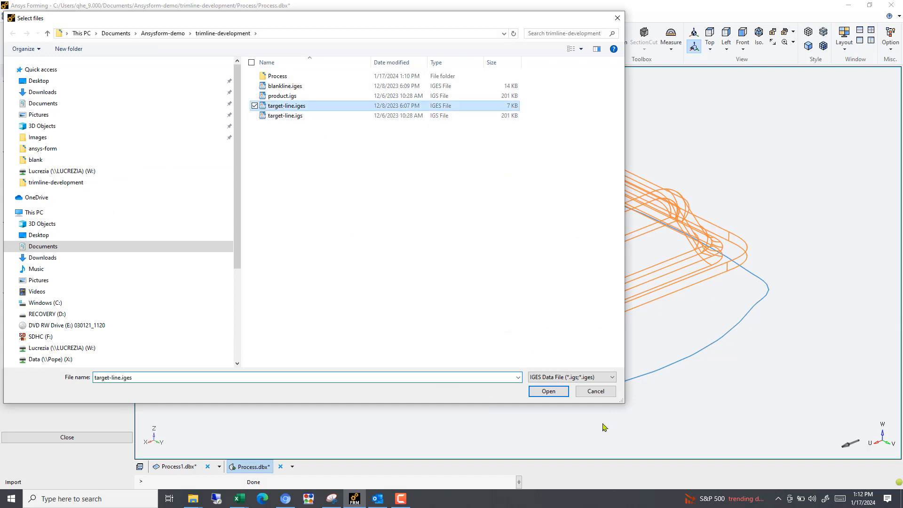
pyautogui.click(536, 394)
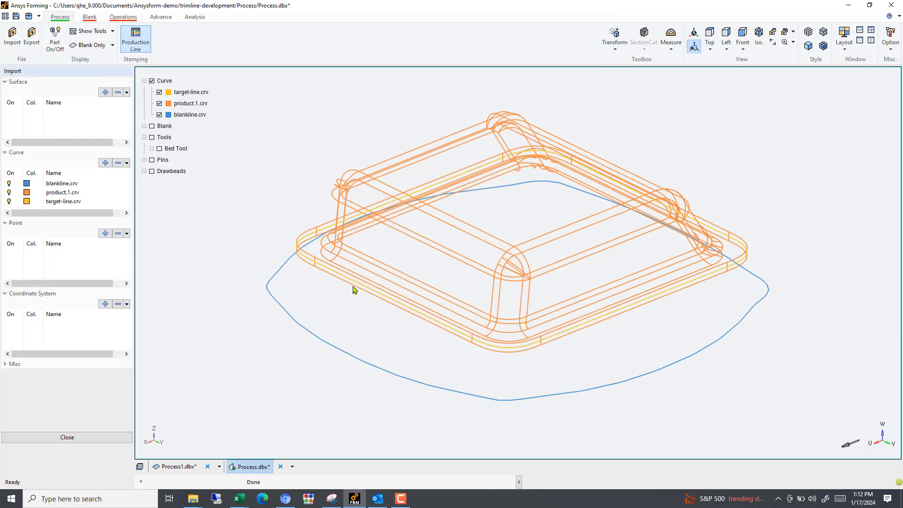
pyautogui.scroll(5, 320, 276)
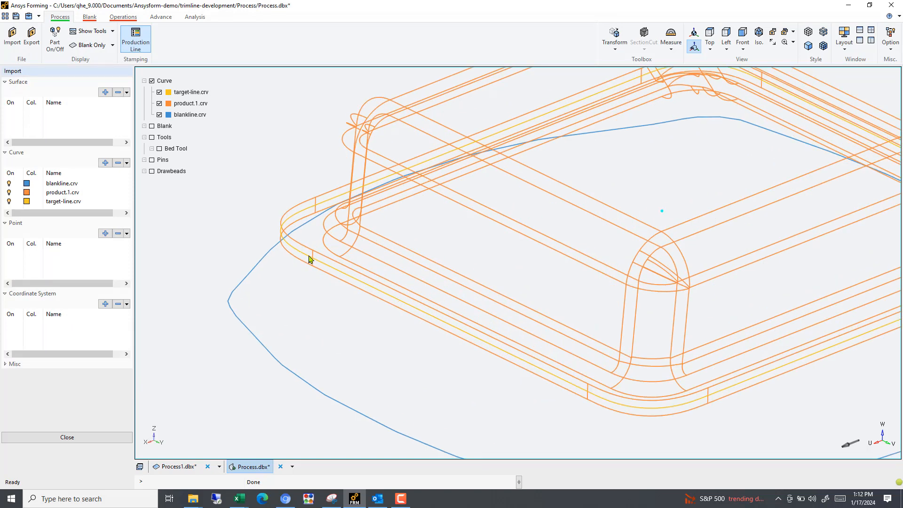
pyautogui.scroll(-5, 324, 277)
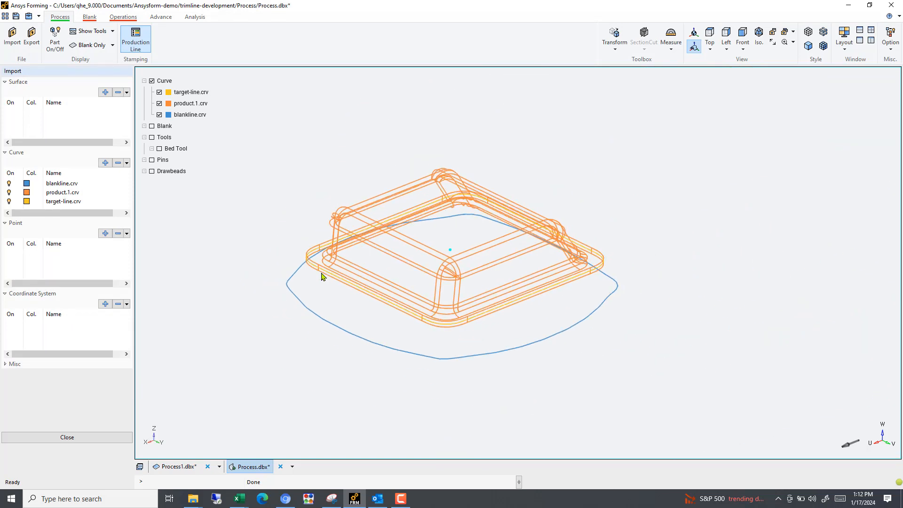
# - Hide the product curve and compare the target line with the blank outline
pyautogui.click(159, 103)
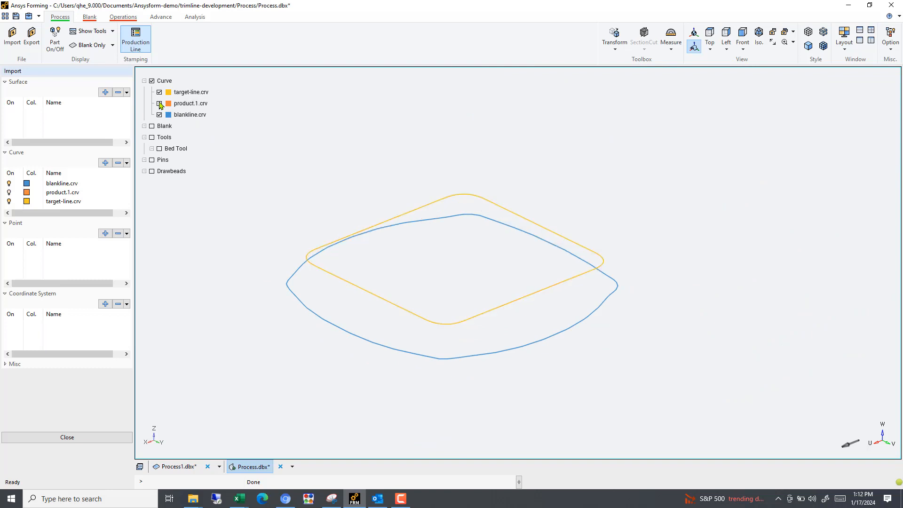
pyautogui.moveTo(444, 232); pyautogui.dragTo(434, 261, button='middle')
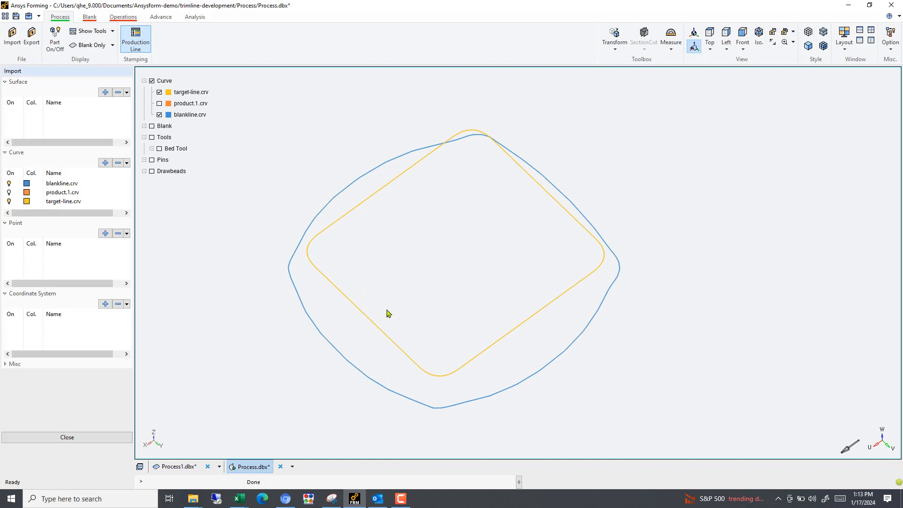
pyautogui.moveTo(319, 235)
pyautogui.mouseDown(button='middle')
pyautogui.moveTo(326, 210)
pyautogui.moveTo(325, 220)
pyautogui.mouseUp(button='middle')
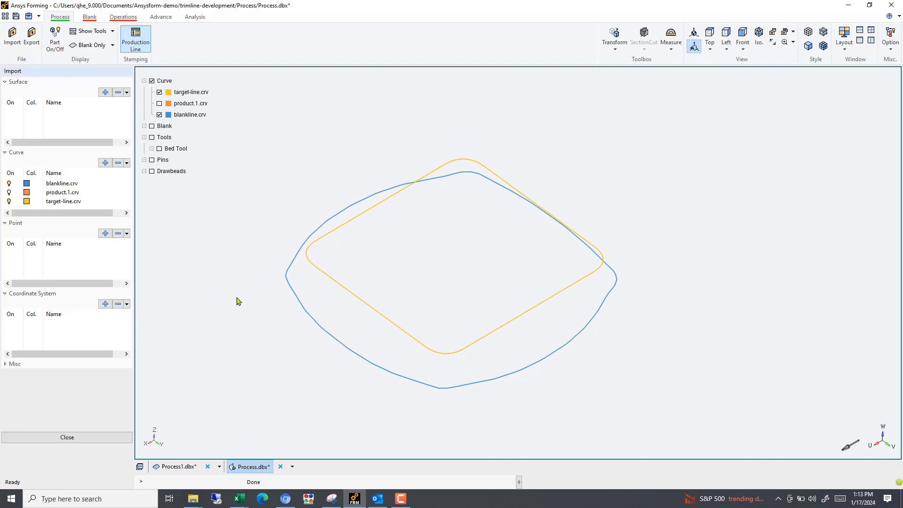
pyautogui.scroll(1, 199, 303)
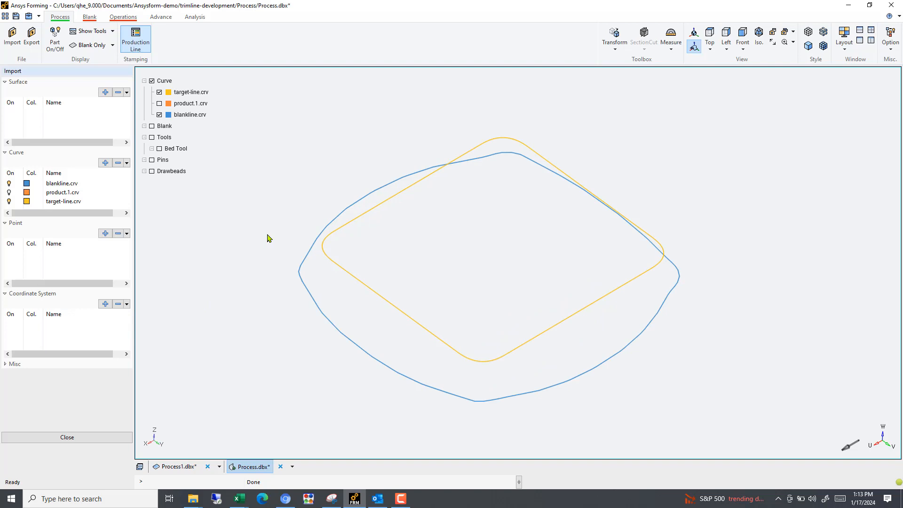
# - Import the blank mesh file blank_mesh.k as a miscellaneous part
pyautogui.click(5, 364)
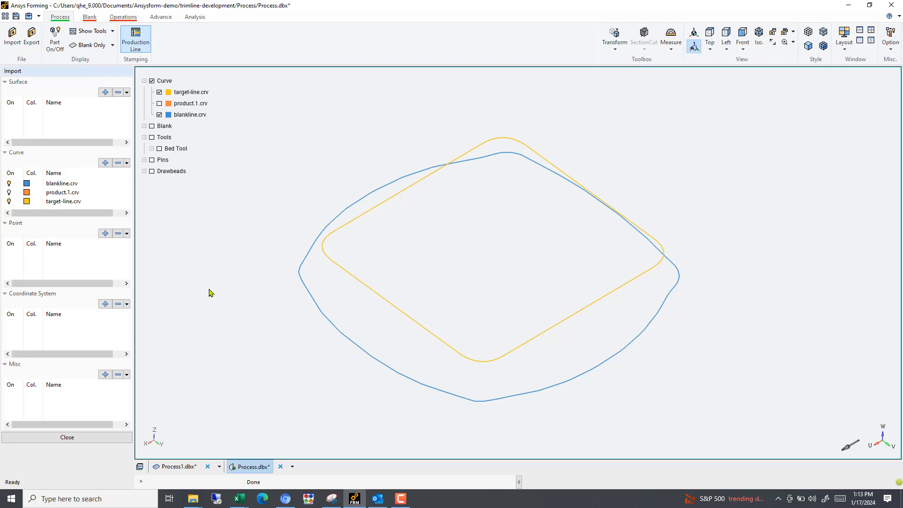
pyautogui.click(105, 374)
pyautogui.click(285, 86)
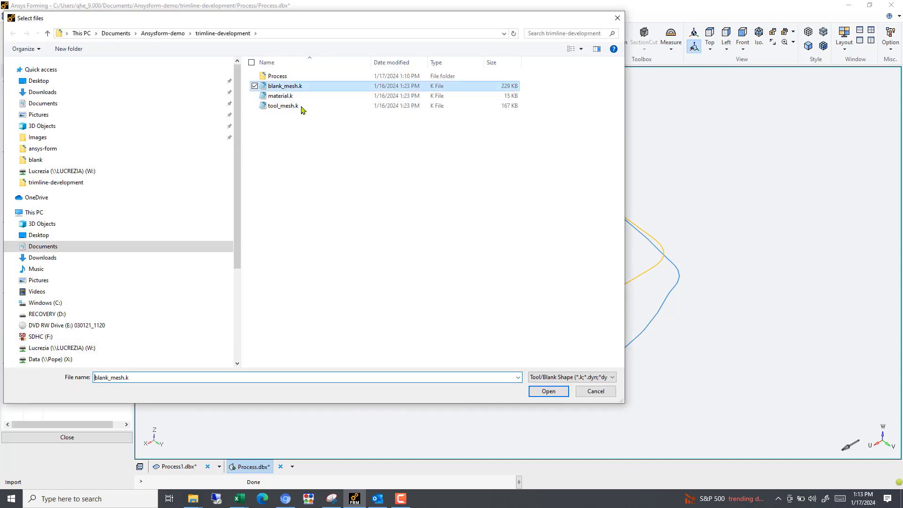
pyautogui.click(549, 392)
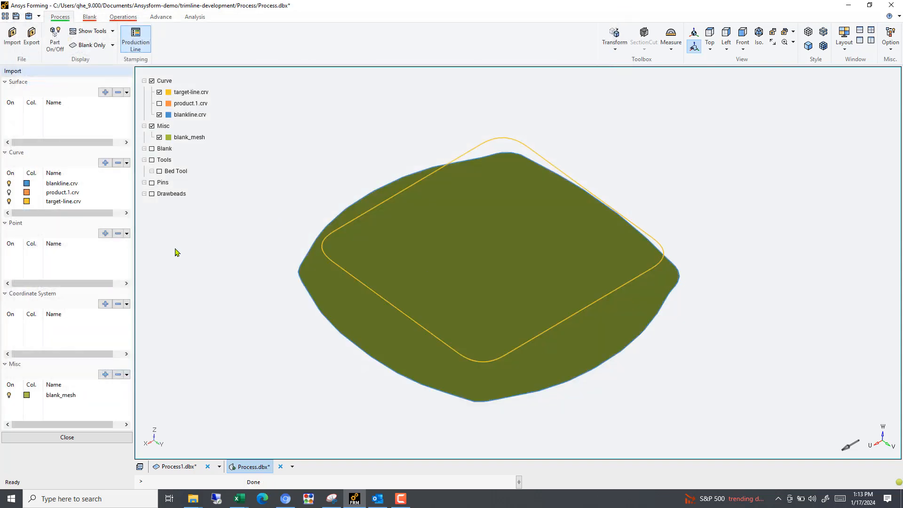
# - Import the tool meshes from tool_mesh.k as miscellaneous parts and toggle the display of all miscellaneous meshes off and on
pyautogui.click(106, 374)
pyautogui.click(285, 106)
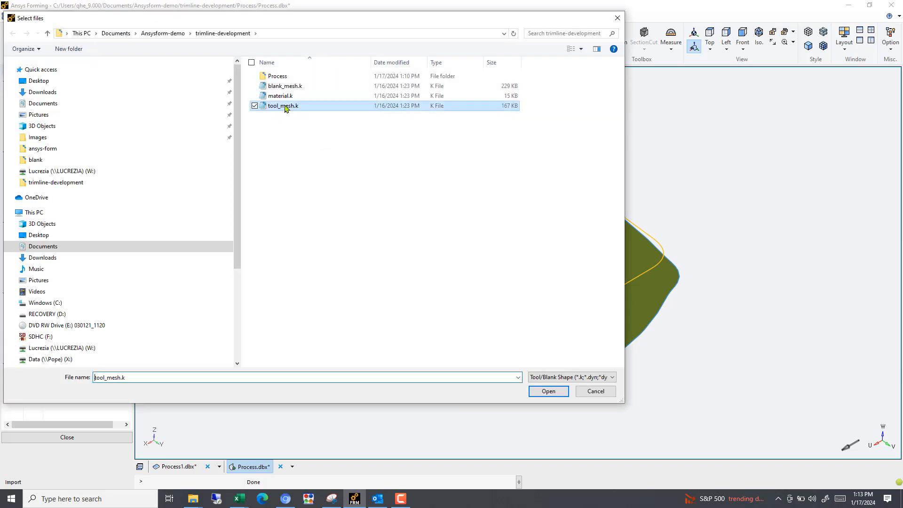
pyautogui.click(549, 391)
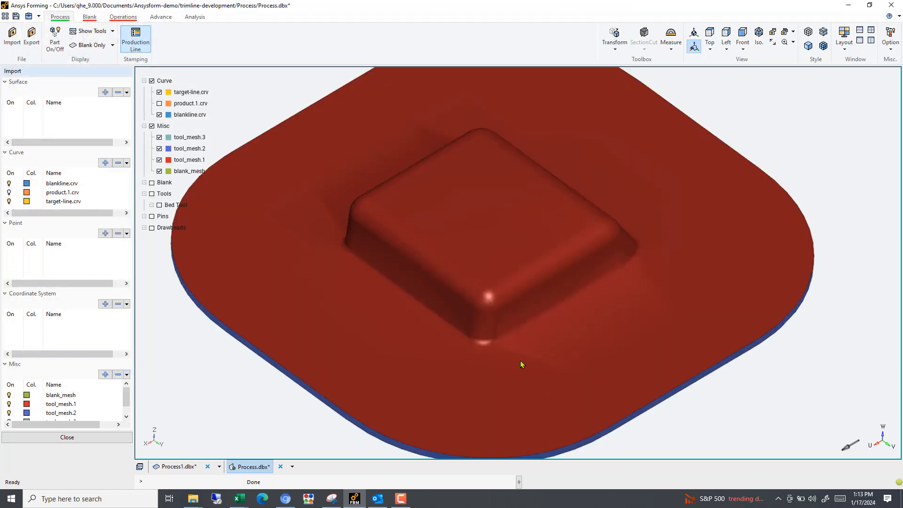
pyautogui.click(152, 127)
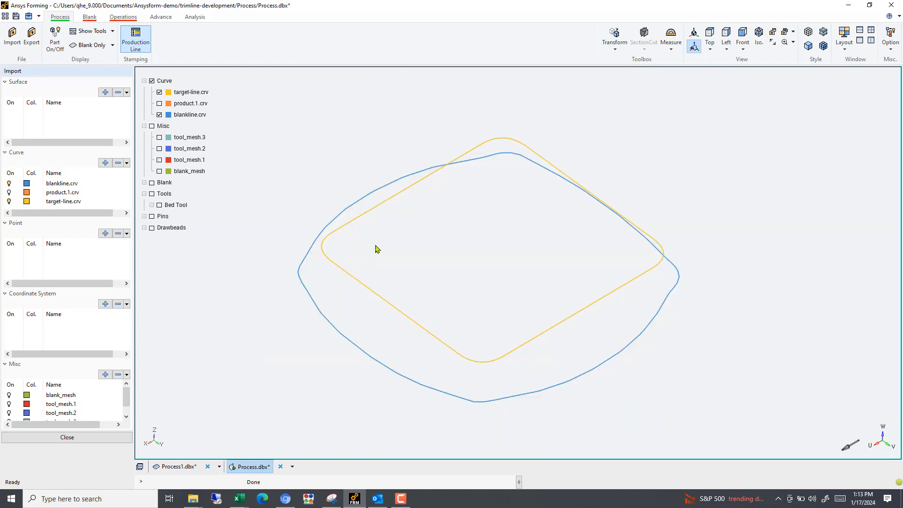
pyautogui.click(151, 126)
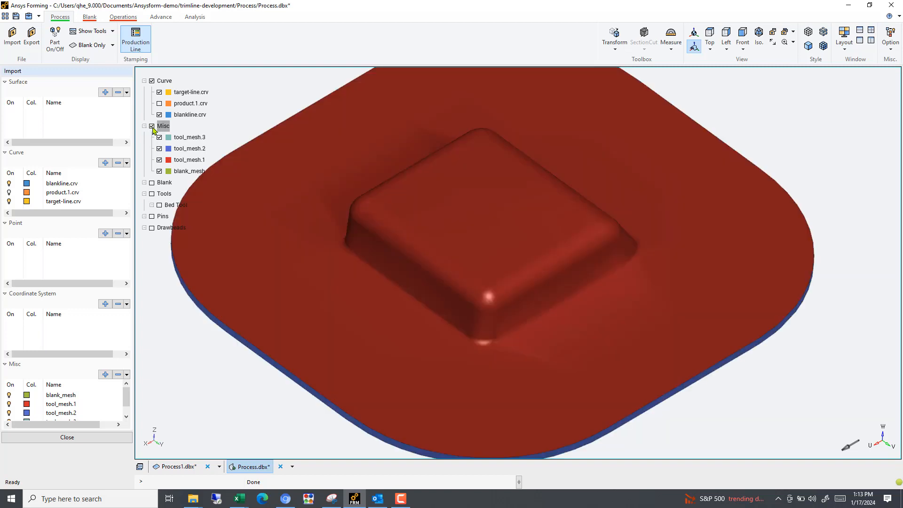
# - Review the planned forming operations in the process settings
pyautogui.click(88, 18)
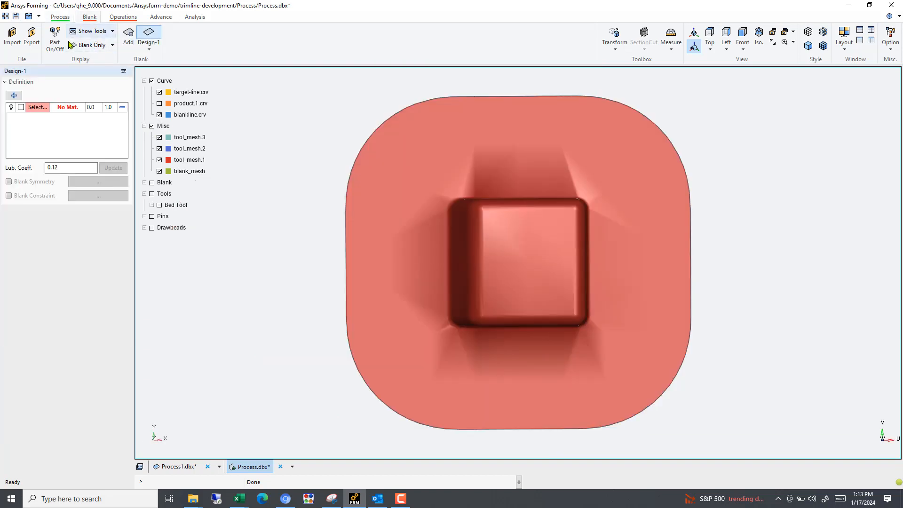
pyautogui.click(59, 18)
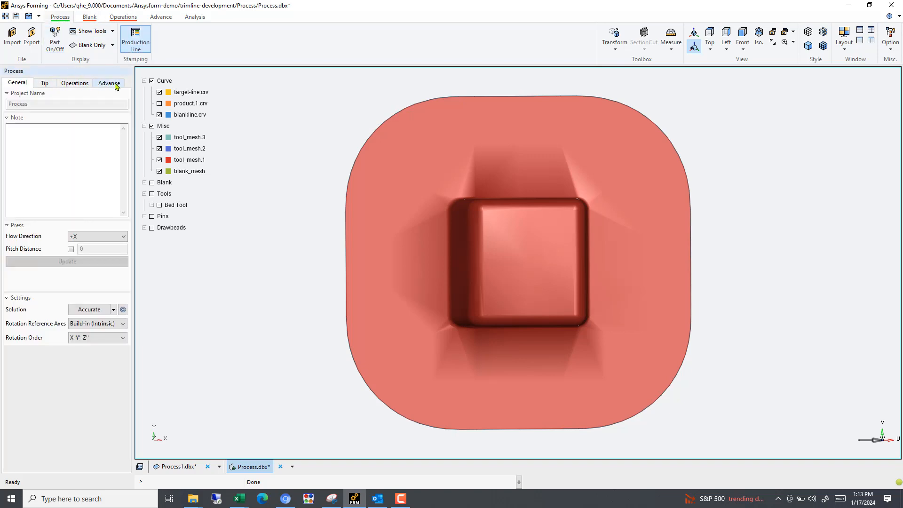
pyautogui.click(77, 84)
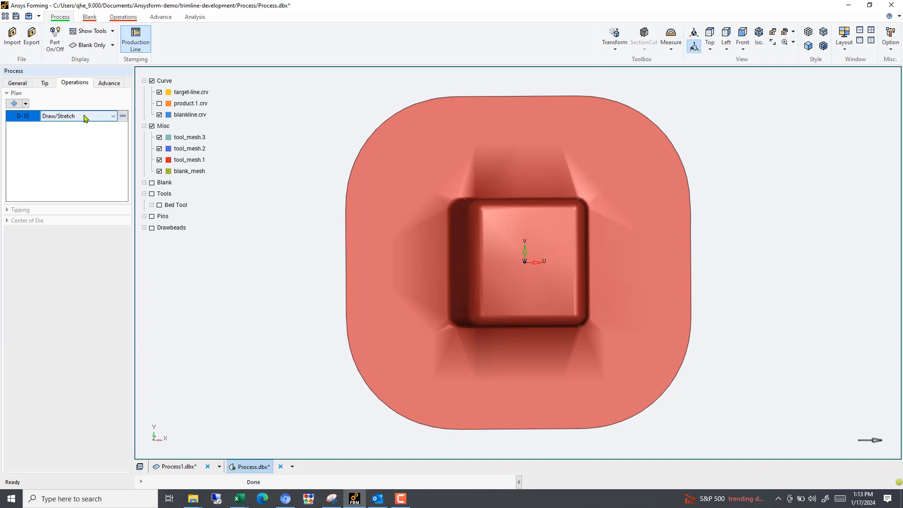
# - Define the Design-1 blank by mesh, using the blank_mesh part
pyautogui.click(90, 16)
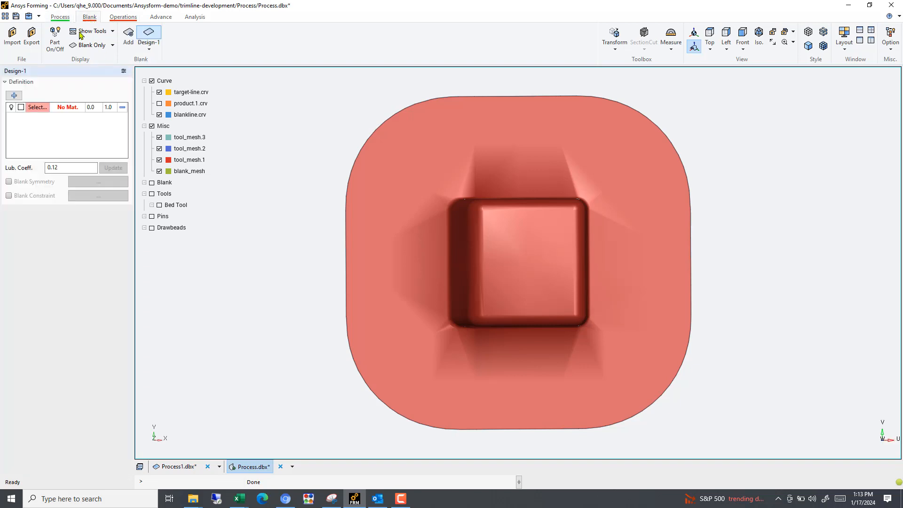
pyautogui.click(37, 107)
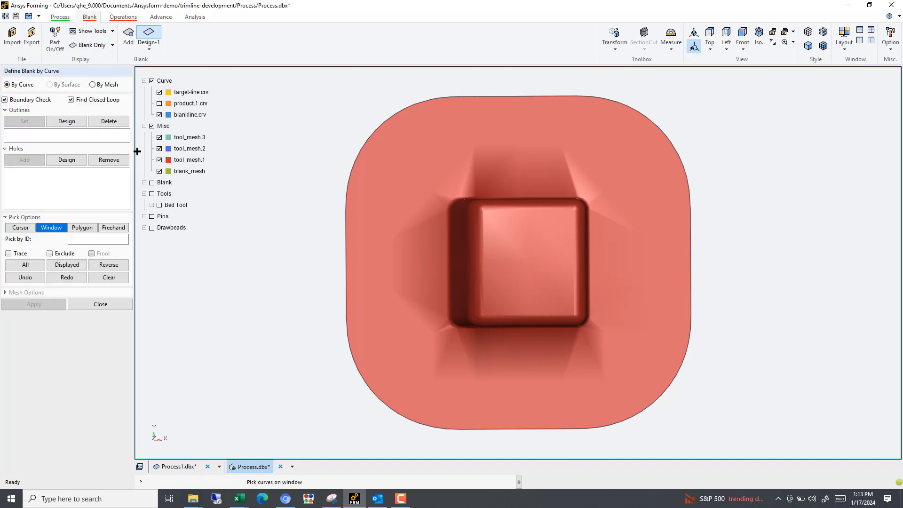
pyautogui.click(92, 85)
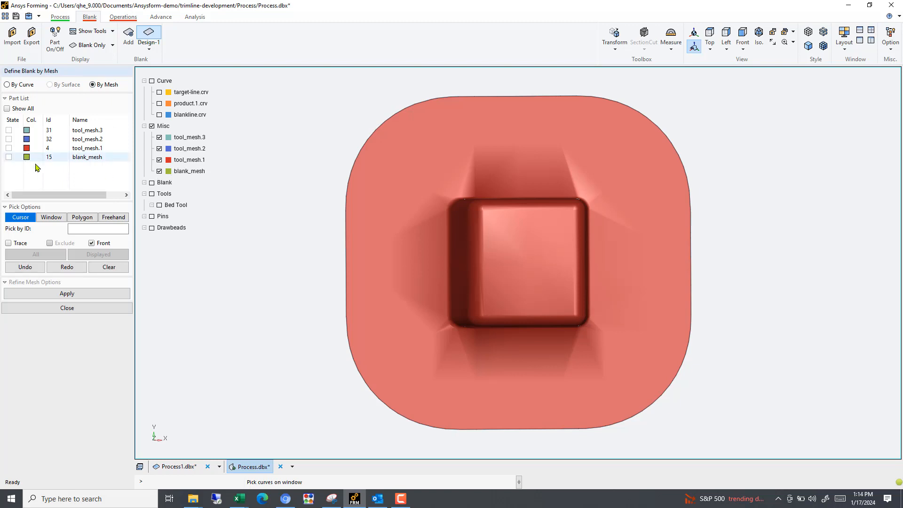
pyautogui.click(89, 158)
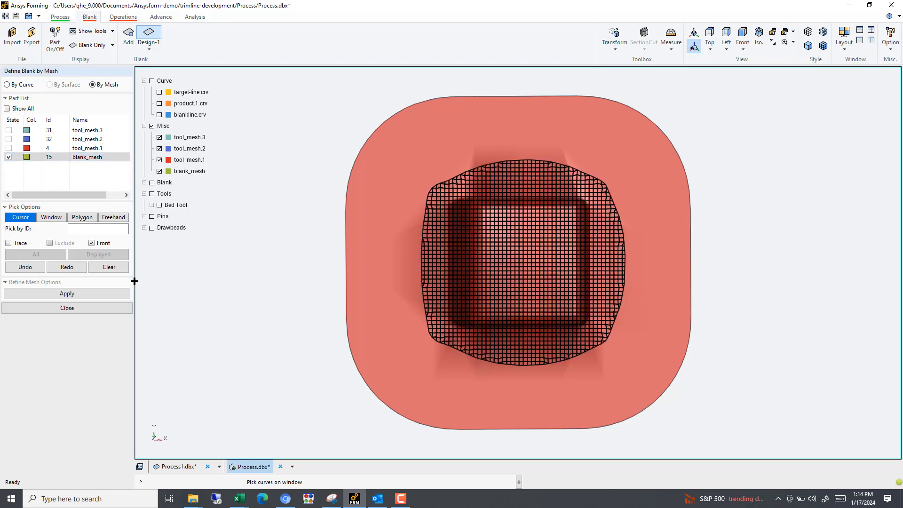
pyautogui.click(108, 306)
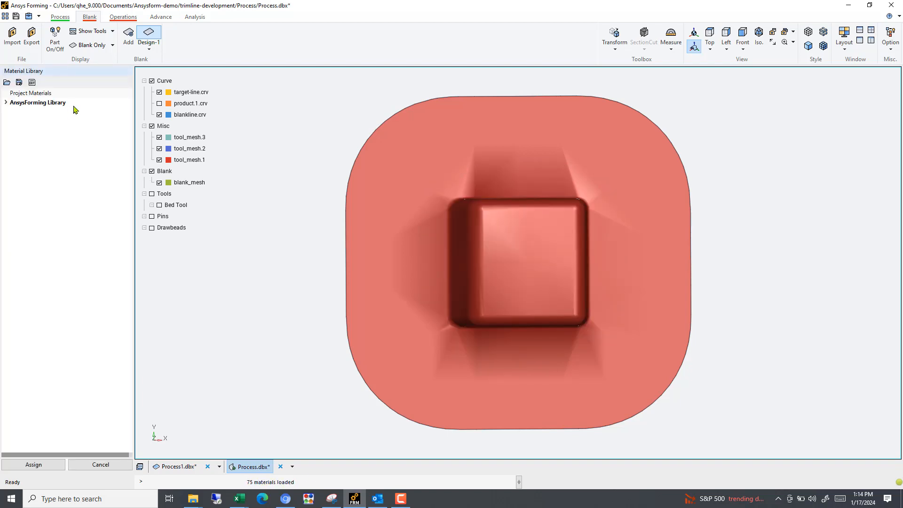
# - Load the material file material.k, then save it and assign it to the blank
pyautogui.click(6, 83)
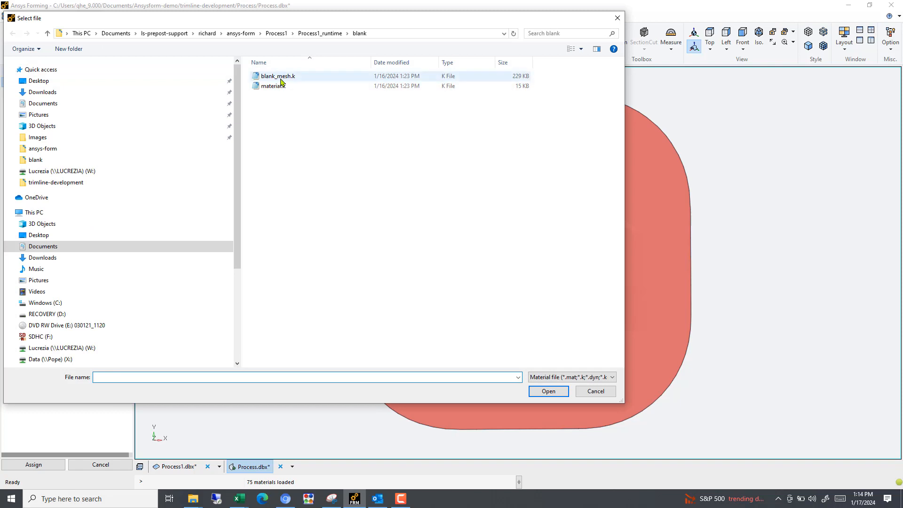
pyautogui.click(278, 86)
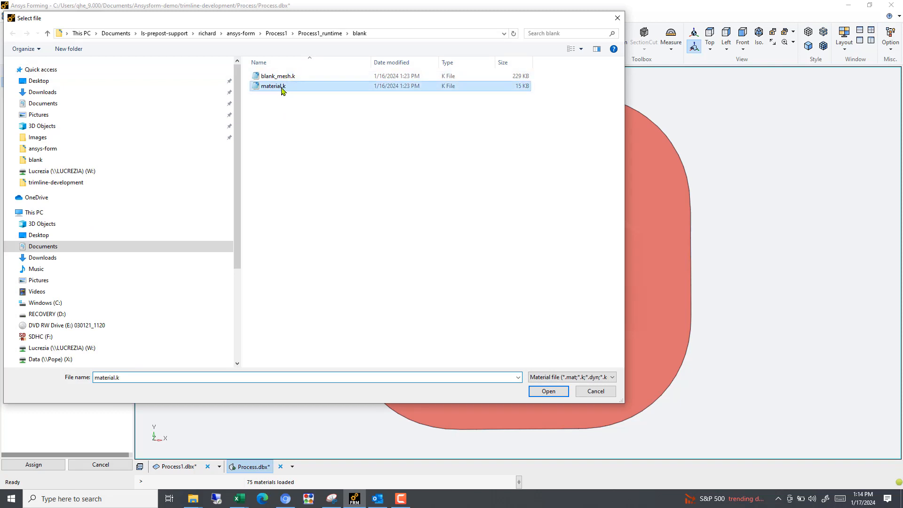
pyautogui.click(551, 391)
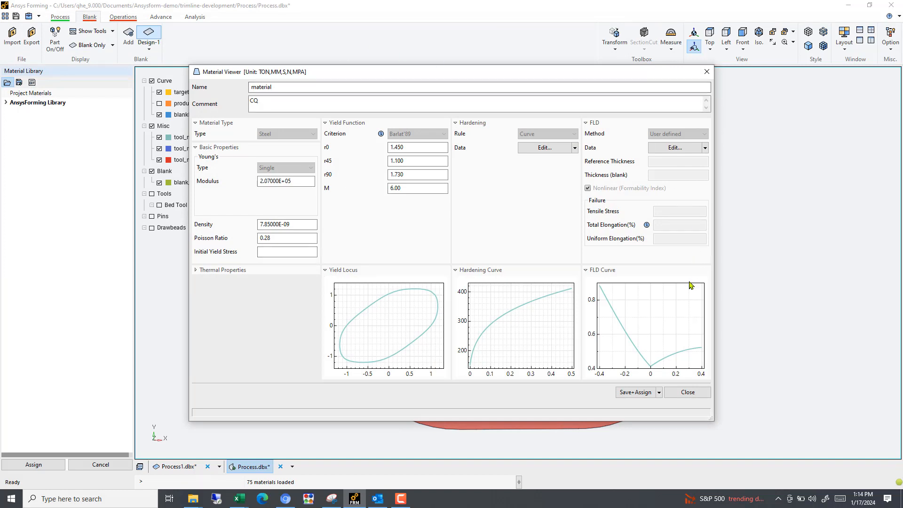
pyautogui.click(640, 393)
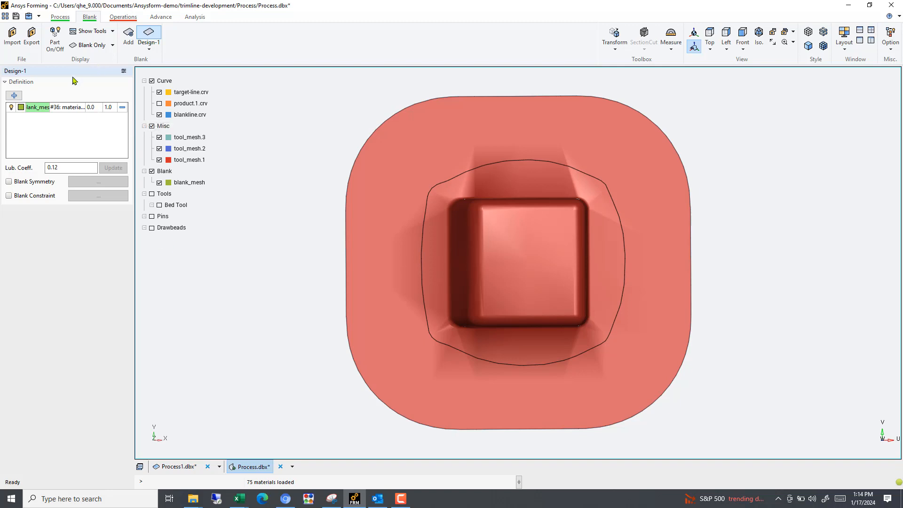
# - Define the die of draw operation D-10 by mesh, using the tool_mesh.1 part
pyautogui.click(122, 17)
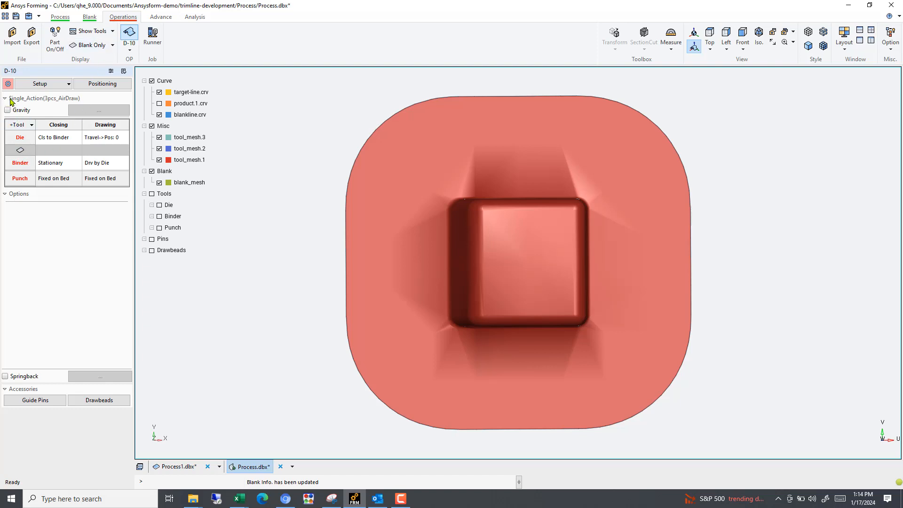
pyautogui.click(20, 138)
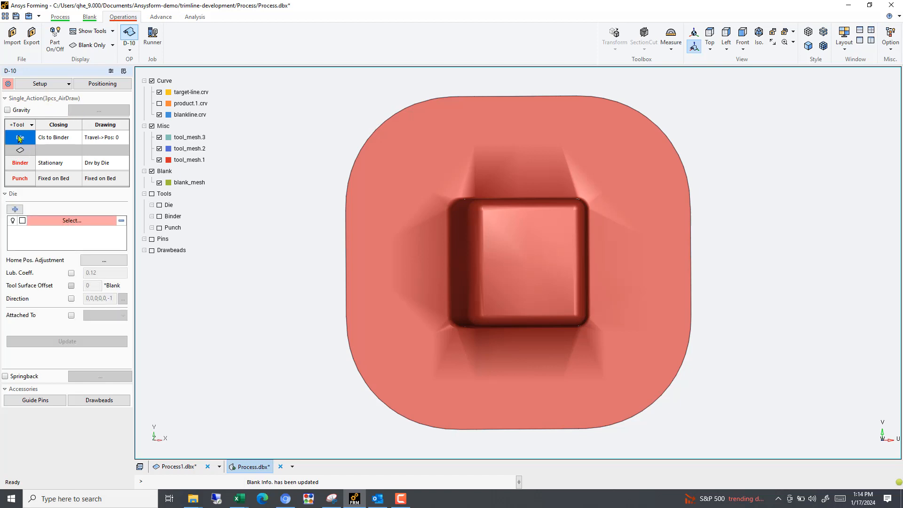
pyautogui.click(81, 220)
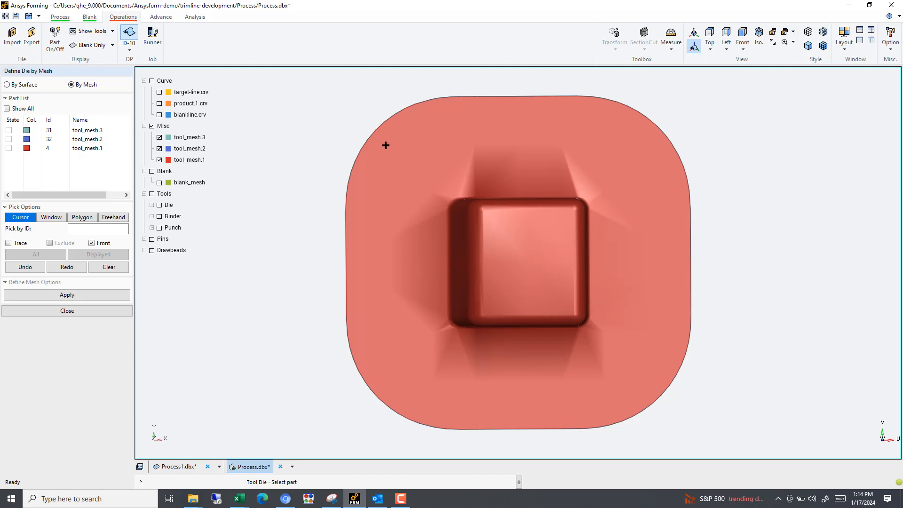
pyautogui.click(758, 35)
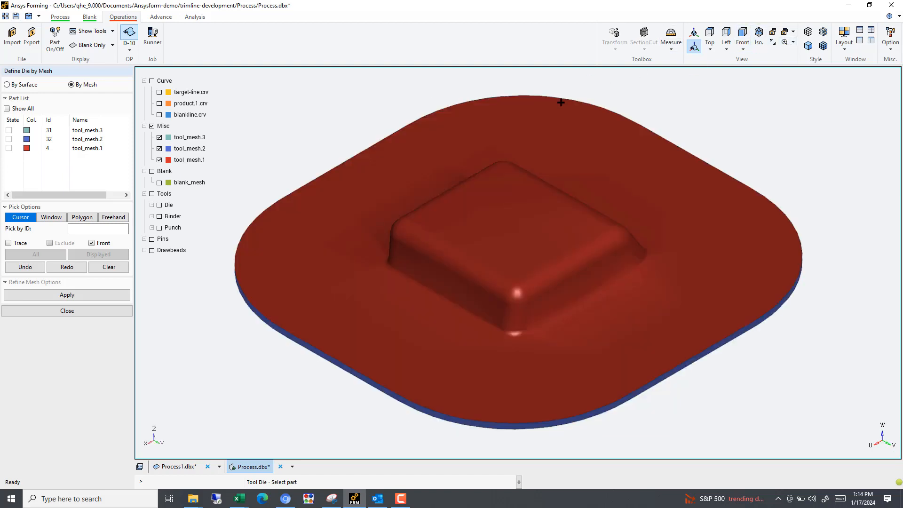
pyautogui.click(523, 236)
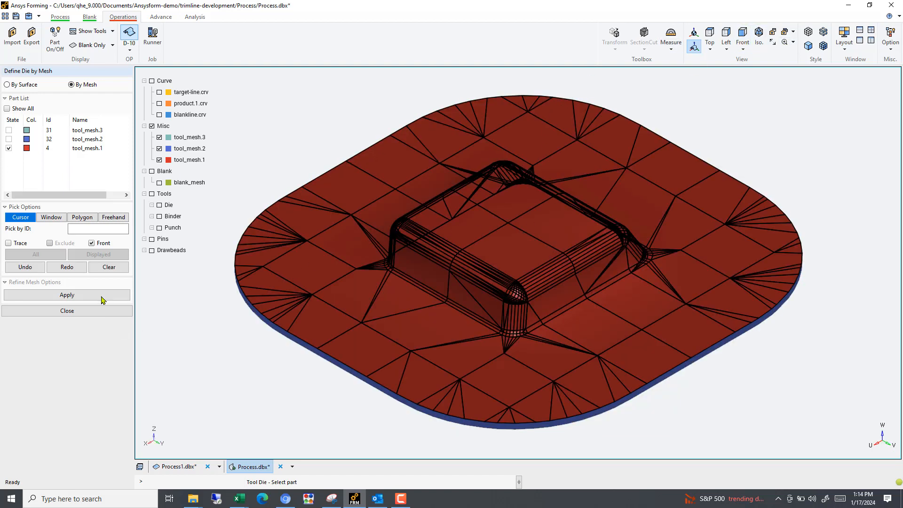
pyautogui.click(104, 310)
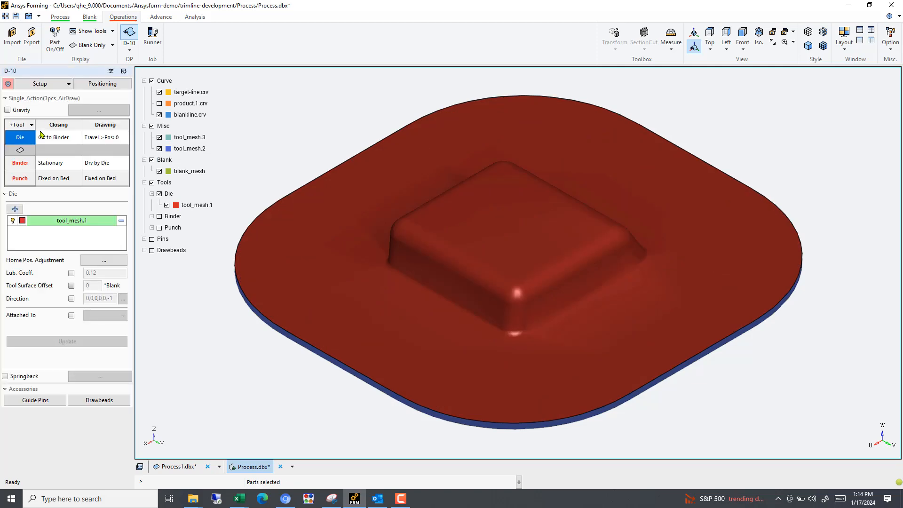
# - Define the binder of the draw operation by mesh, using the tool_mesh.2 part
pyautogui.click(20, 163)
pyautogui.click(76, 221)
pyautogui.click(323, 267)
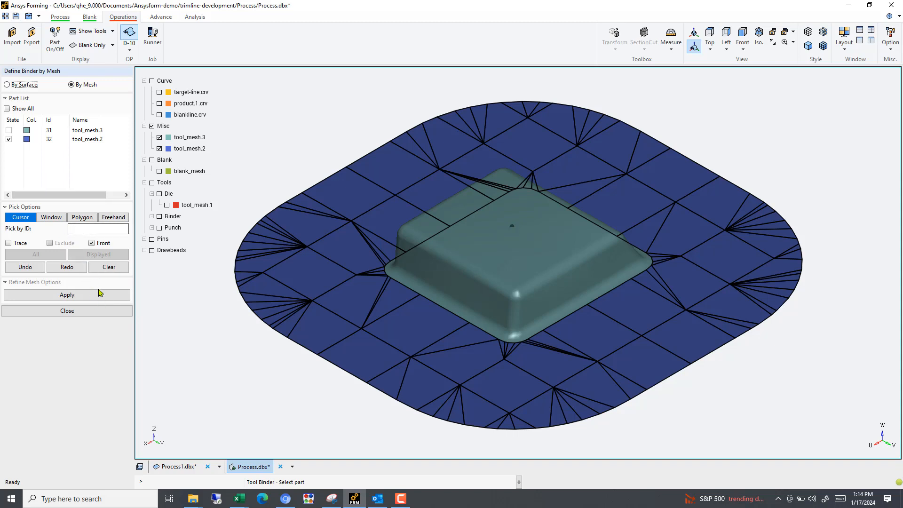
pyautogui.click(100, 312)
# - Define the punch of the draw operation by mesh, using the tool_mesh.3 part
pyautogui.click(21, 177)
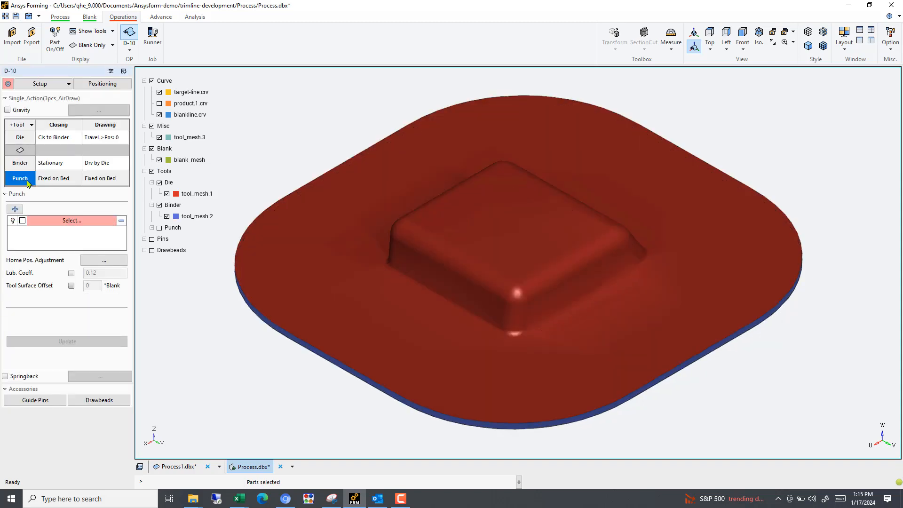
pyautogui.click(78, 220)
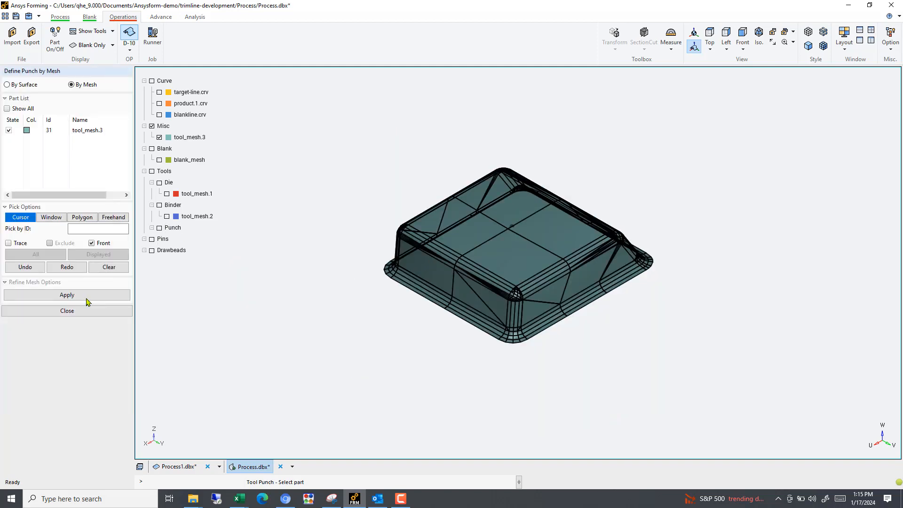
pyautogui.click(67, 310)
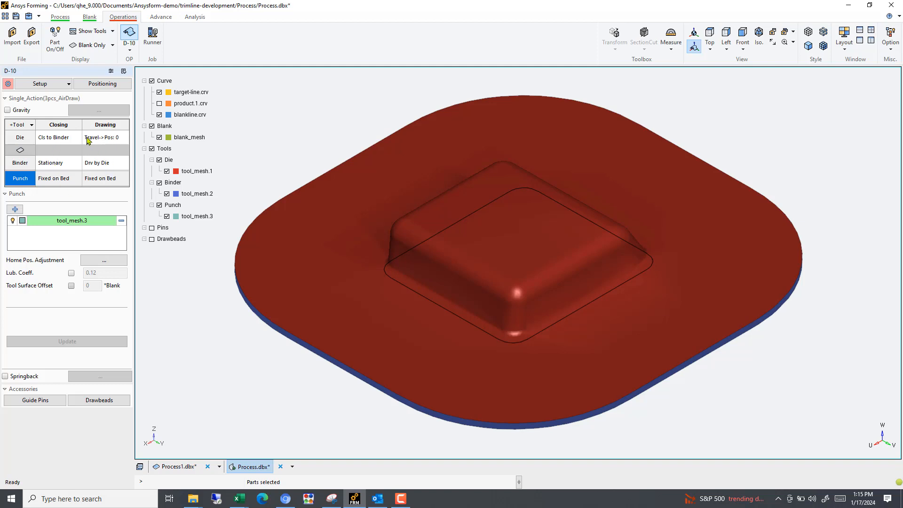
pyautogui.doubleClick(117, 141)
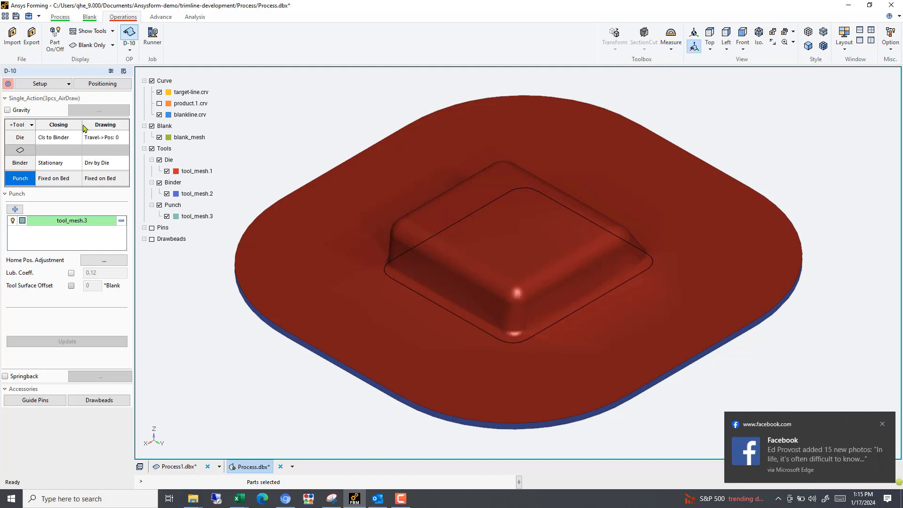
pyautogui.click(883, 424)
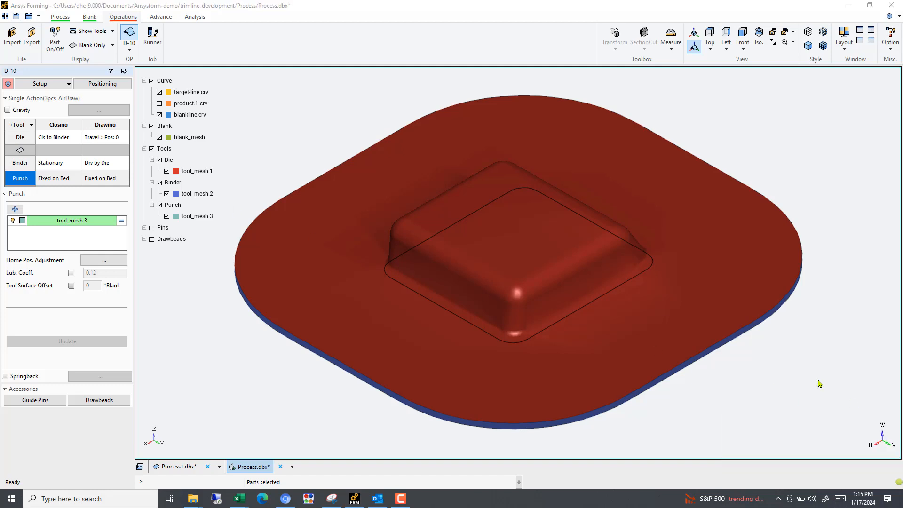
# - Set the tool surface offset of operation D-10 to Already Have Offset and apply it
pyautogui.click(8, 85)
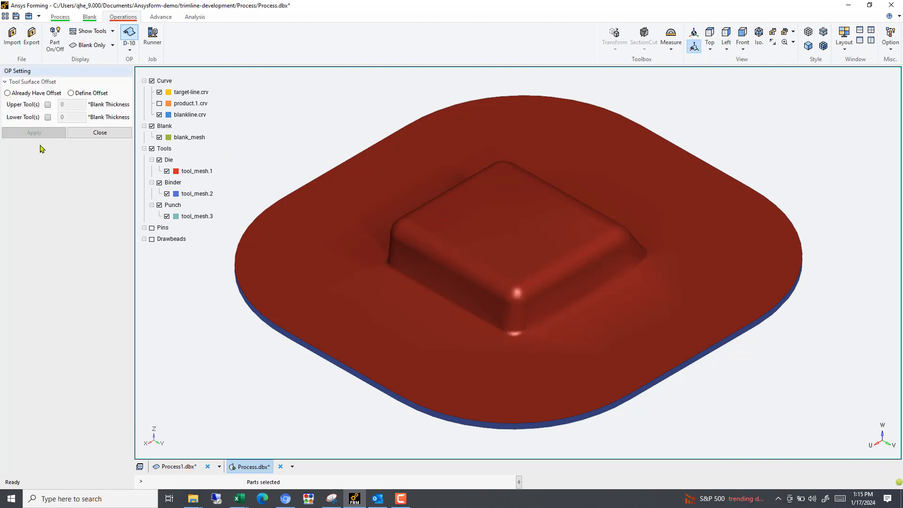
pyautogui.click(8, 93)
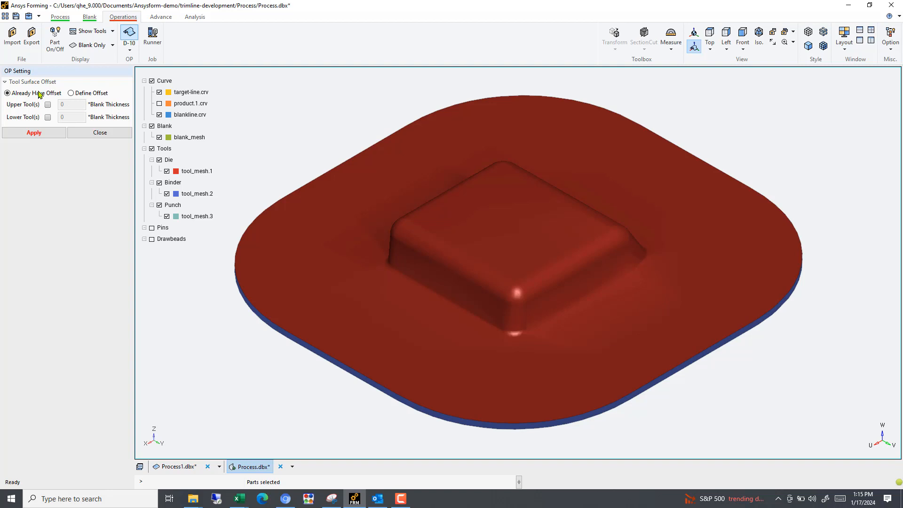
pyautogui.click(32, 134)
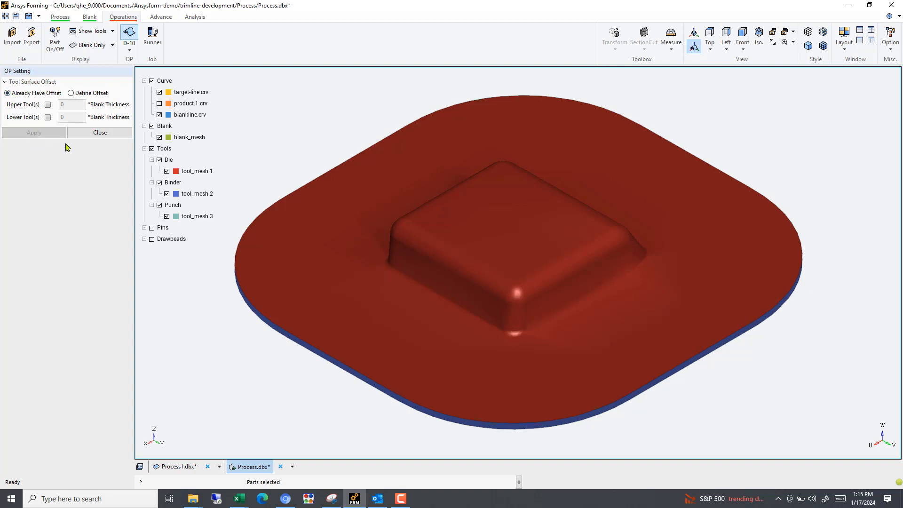
pyautogui.click(92, 134)
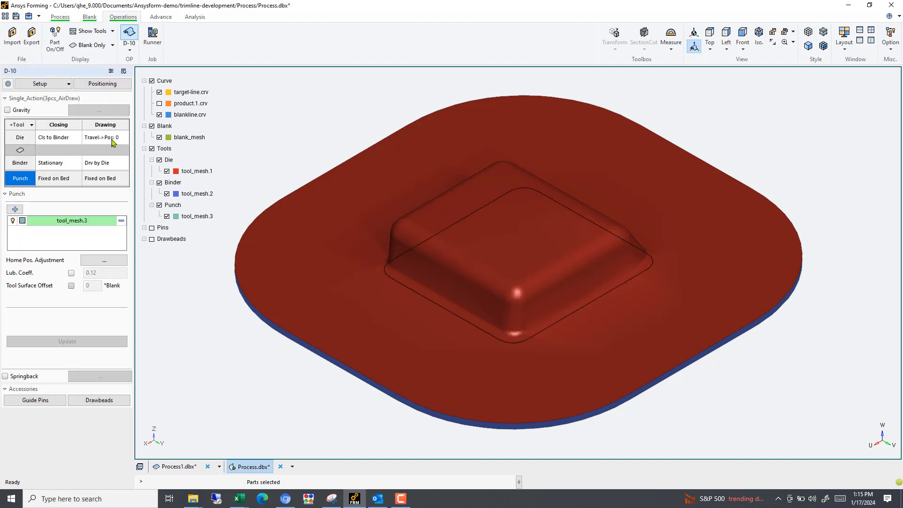
# - Check the D-10 tool positioning by playing the tool movement preview from a side view, and return to the operation setup
pyautogui.click(106, 85)
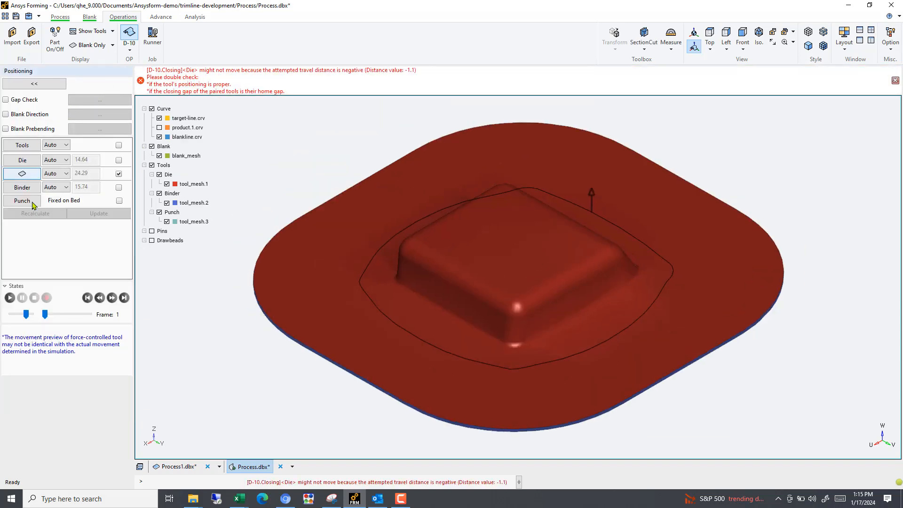
pyautogui.click(9, 298)
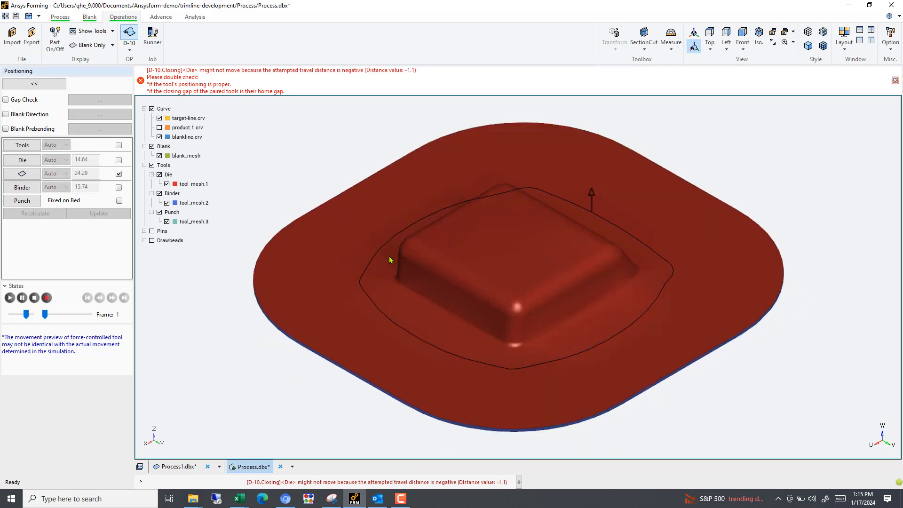
pyautogui.moveTo(389, 259); pyautogui.dragTo(393, 214, button='middle')
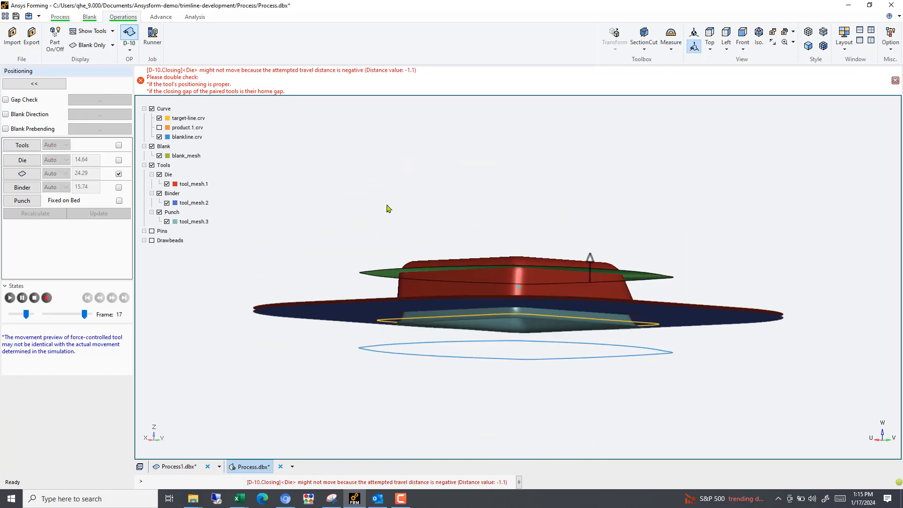
pyautogui.moveTo(389, 207); pyautogui.dragTo(364, 214, button='middle')
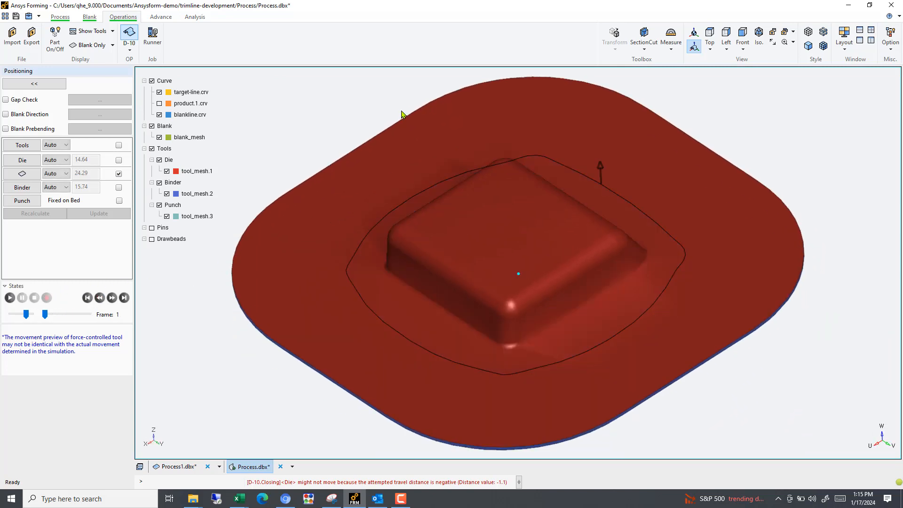
pyautogui.click(34, 84)
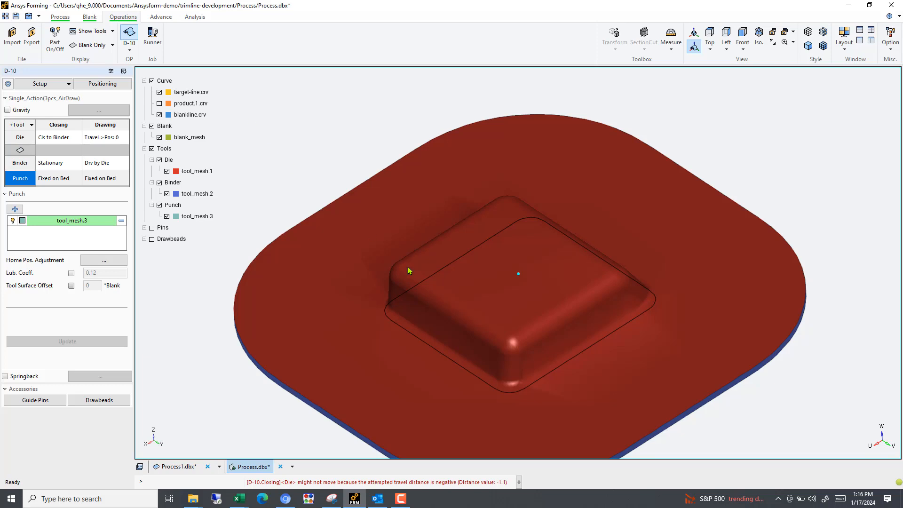
pyautogui.moveTo(409, 270); pyautogui.dragTo(450, 269, button='middle')
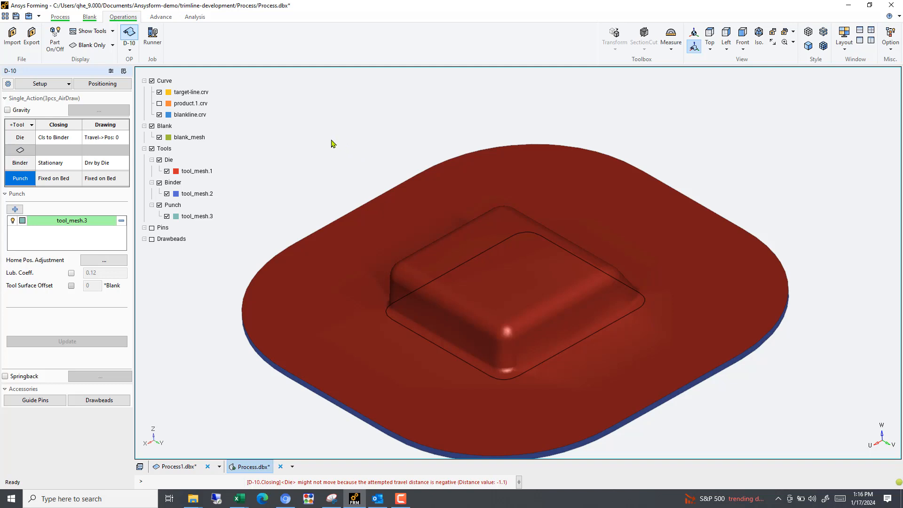
# - Add a new operation ahead of the existing Draw/Stretch operation in the process plan and set its type to Blanking
pyautogui.click(60, 17)
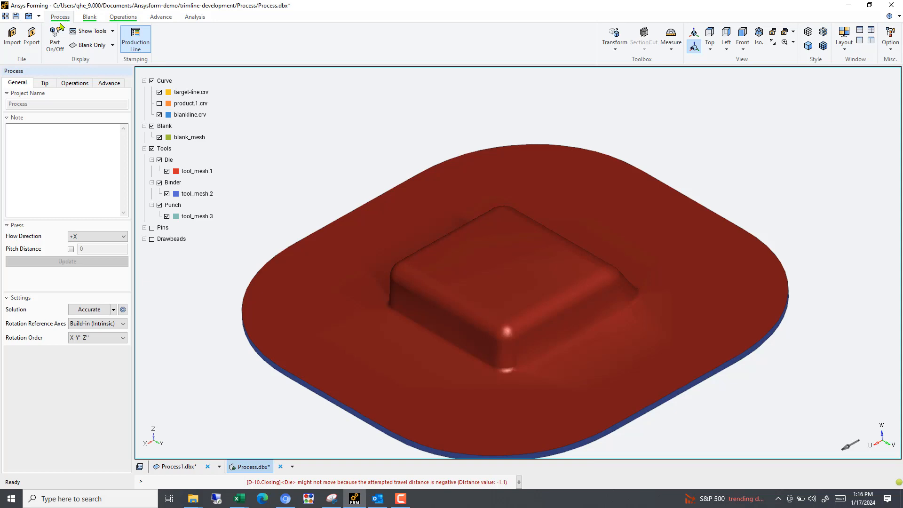
pyautogui.click(75, 83)
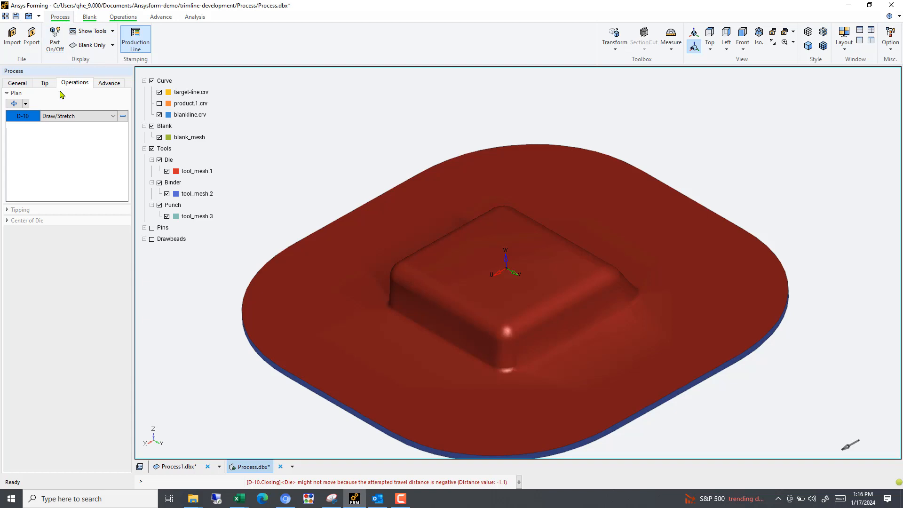
pyautogui.click(14, 103)
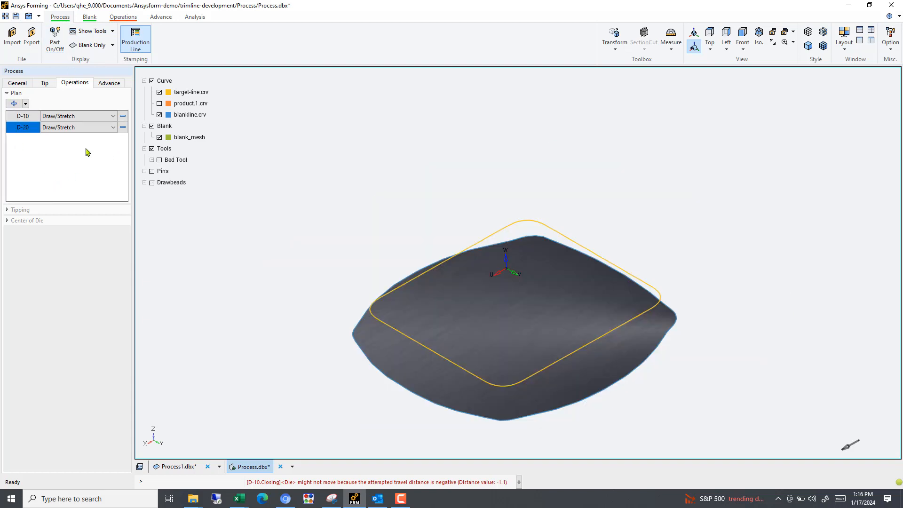
pyautogui.rightClick(30, 132)
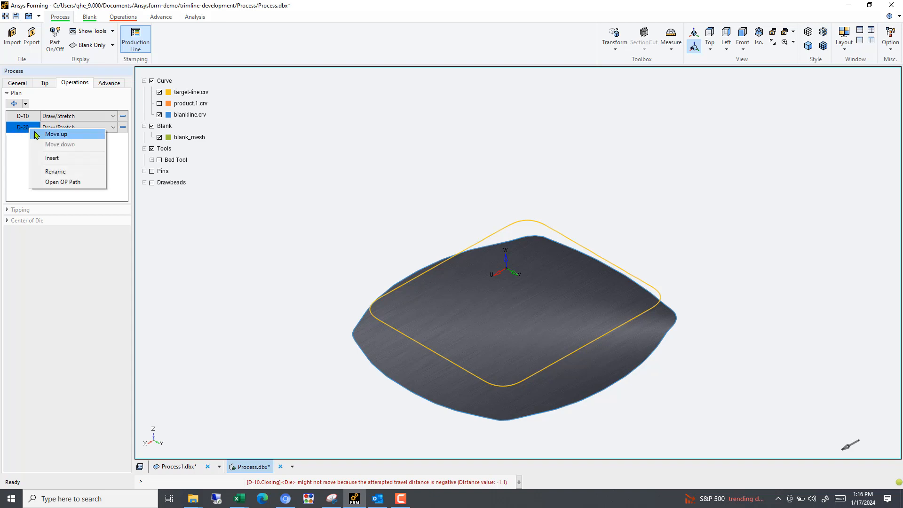
pyautogui.click(50, 135)
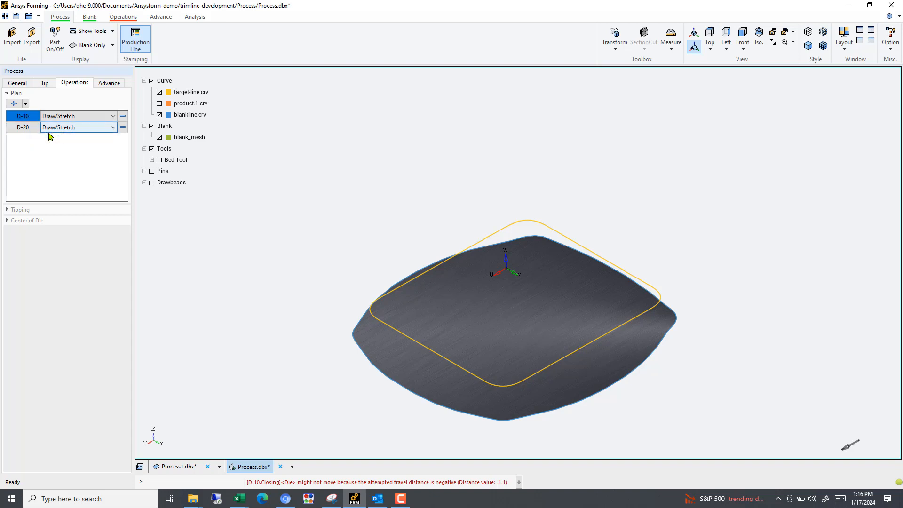
pyautogui.click(112, 117)
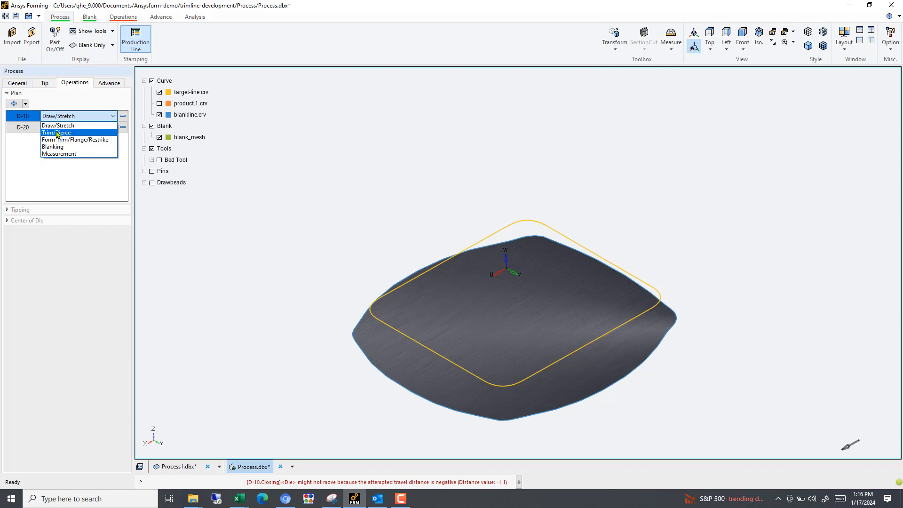
pyautogui.click(59, 147)
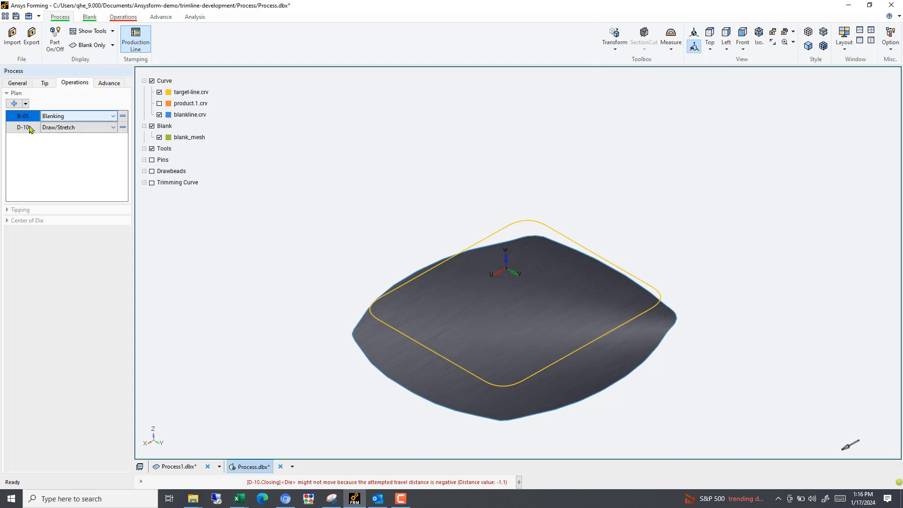
# - Mark the area to keep in blanking operation B-05 by picking a node in the middle of the blank mesh
pyautogui.click(123, 17)
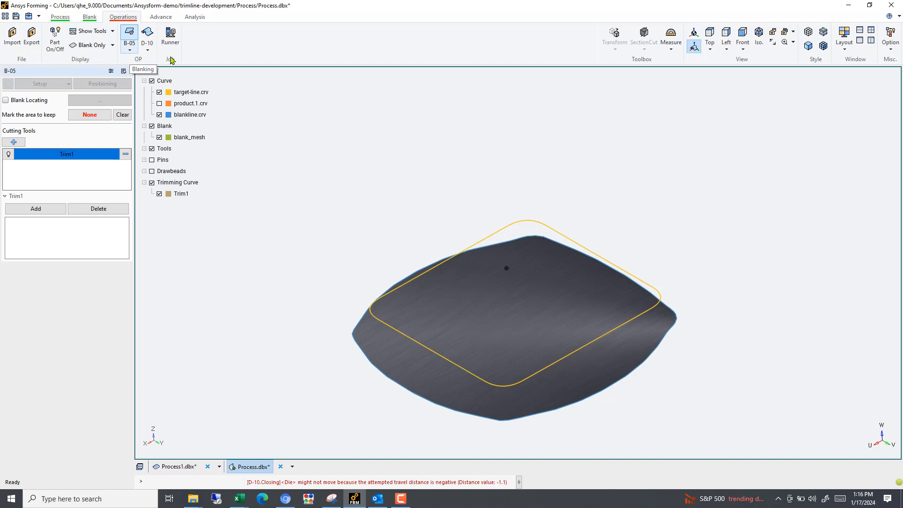
pyautogui.click(760, 32)
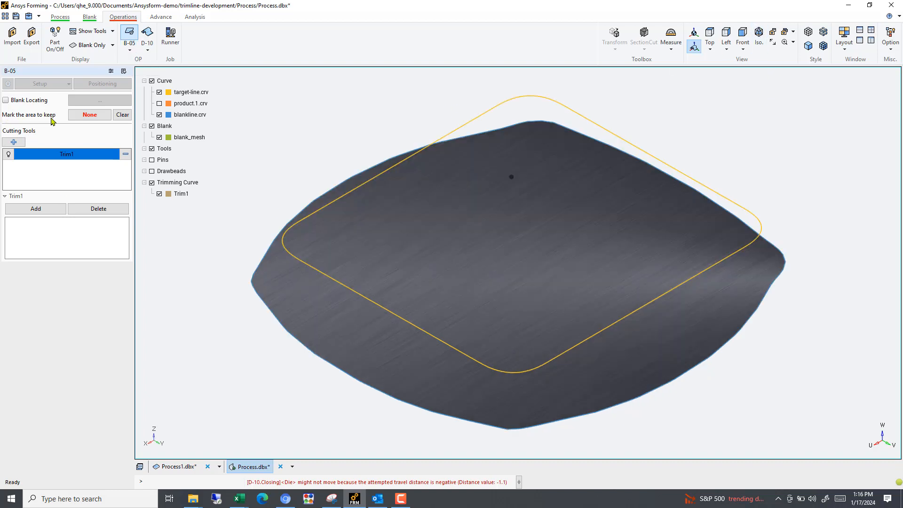
pyautogui.click(88, 115)
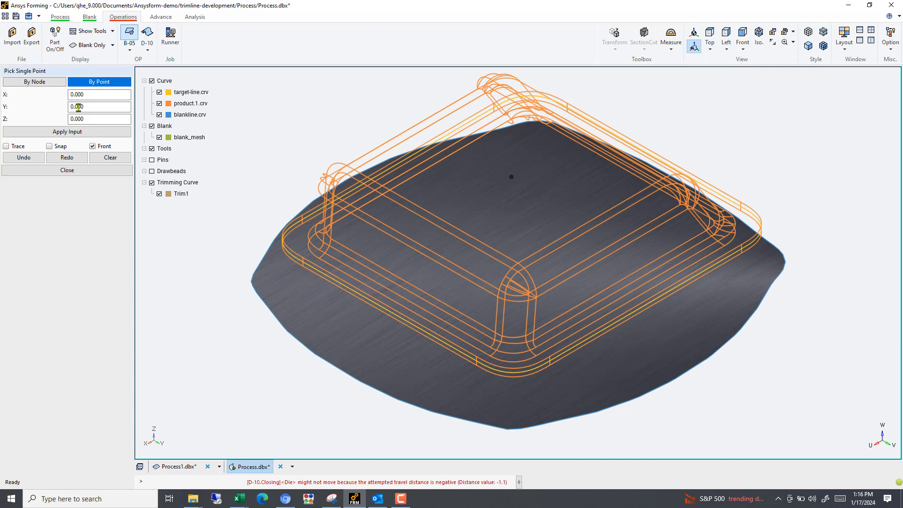
pyautogui.click(35, 83)
pyautogui.click(540, 222)
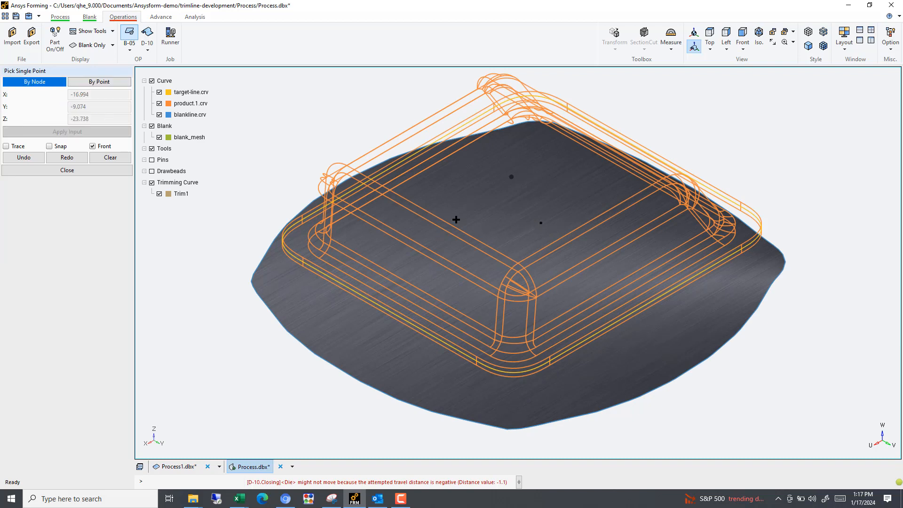
pyautogui.click(67, 170)
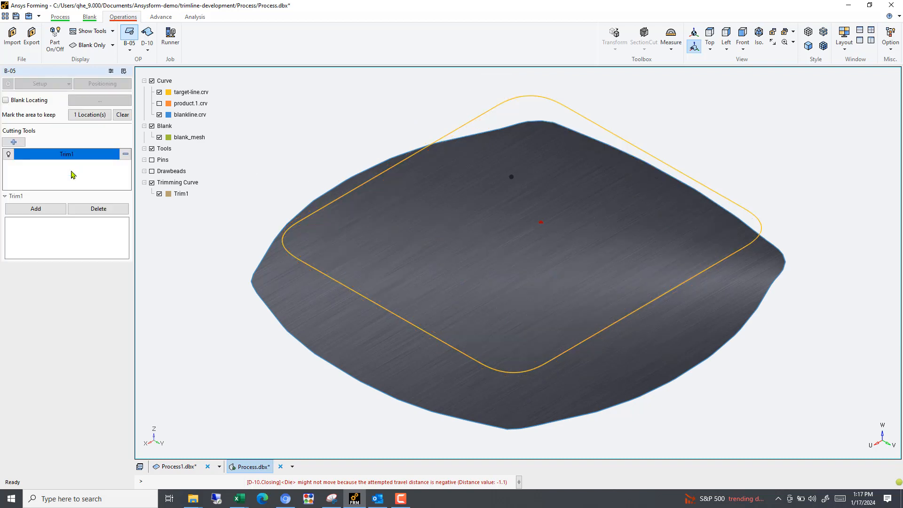
pyautogui.click(38, 236)
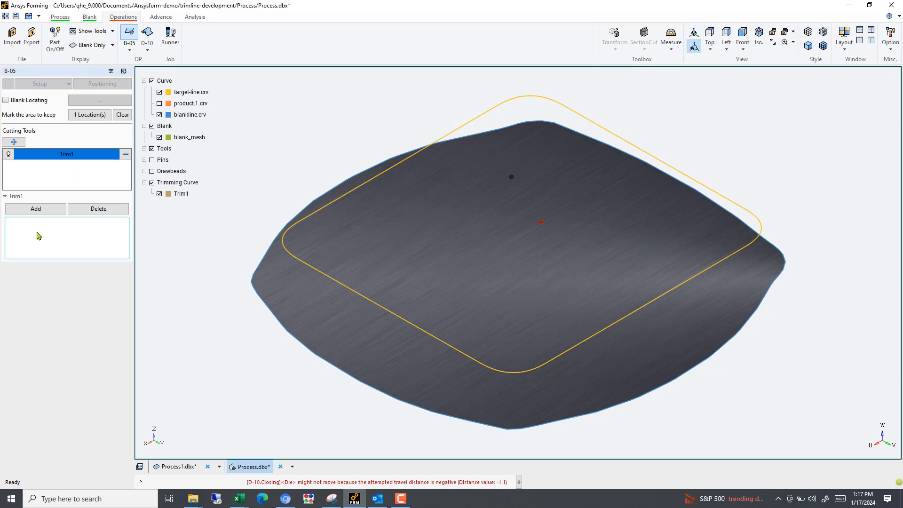
# - Add the blankline curve around the blank's outer edge to the Trim1 cutting tool of operation B-05
pyautogui.click(36, 210)
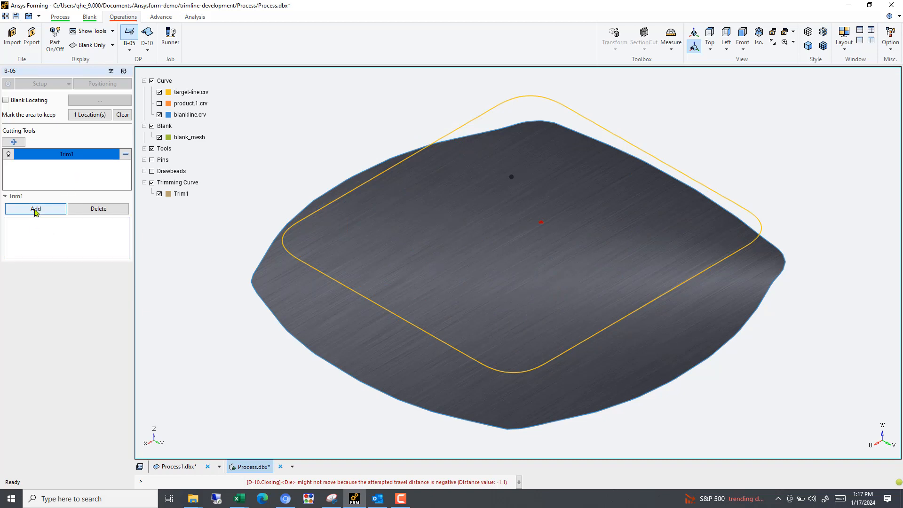
pyautogui.click(36, 210)
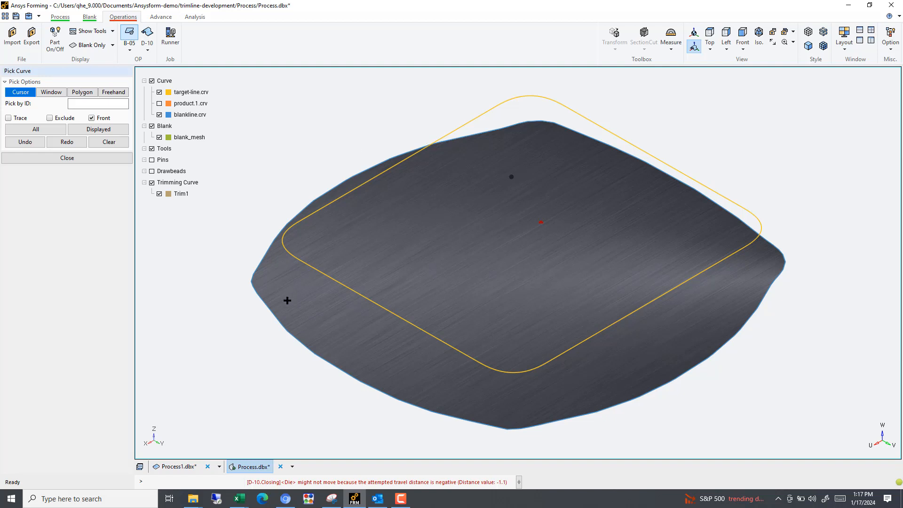
pyautogui.click(275, 314)
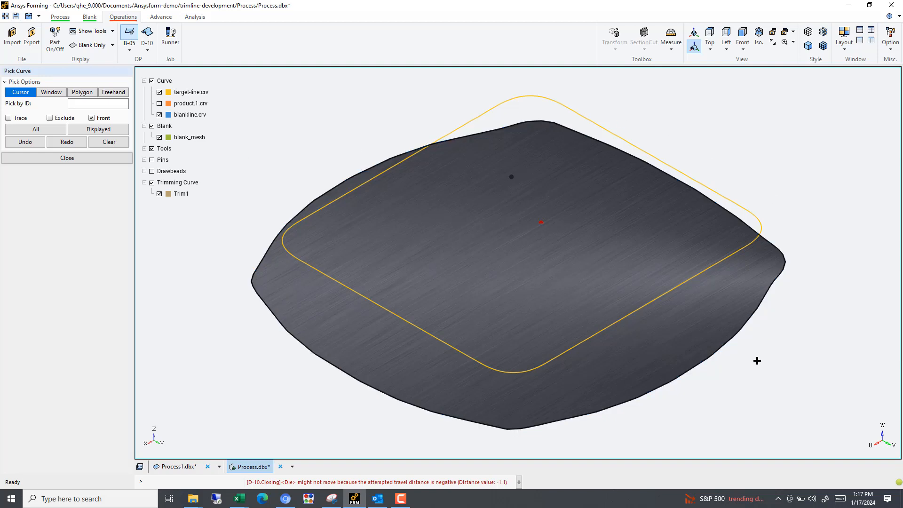
pyautogui.click(78, 159)
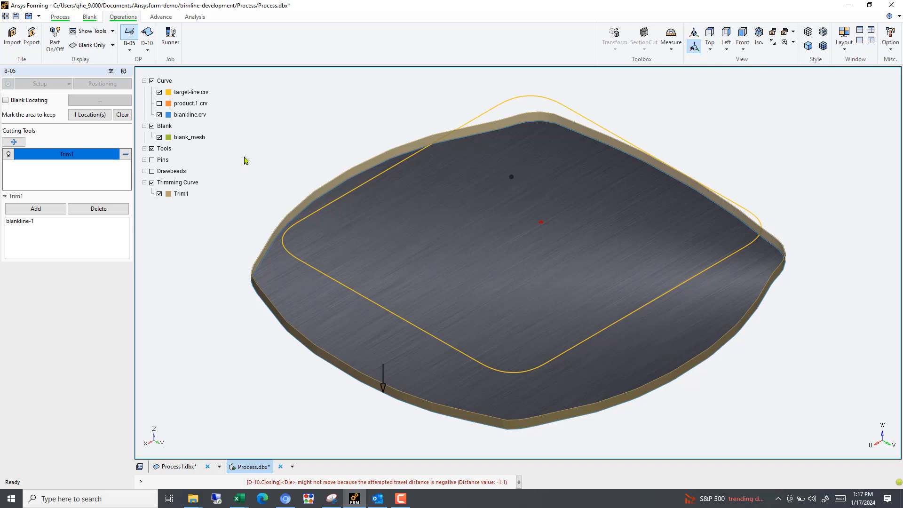
# - Change the process type from a normal forming simulation to Trim Line Development
pyautogui.click(161, 18)
pyautogui.click(60, 17)
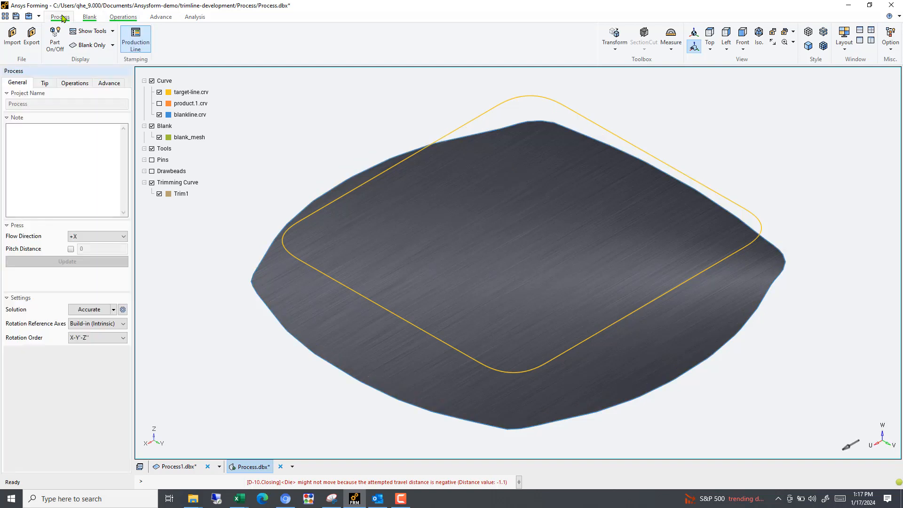
pyautogui.click(74, 82)
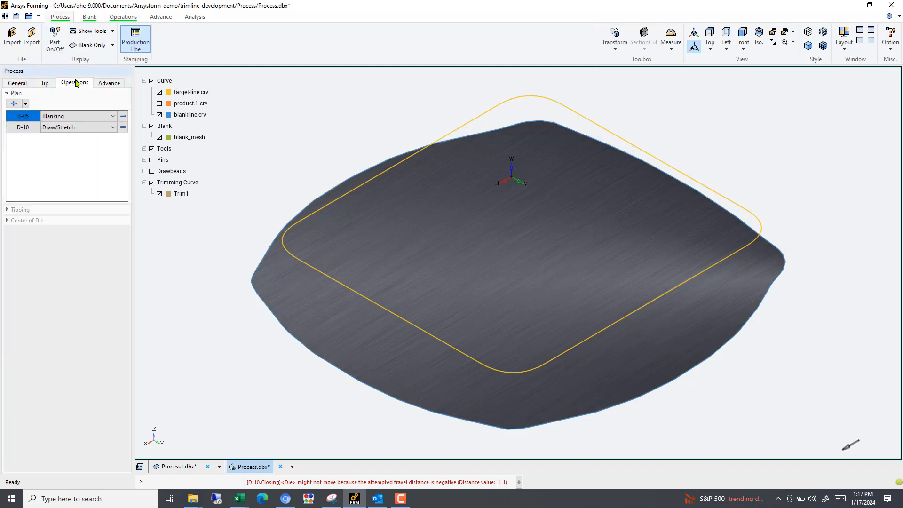
pyautogui.click(113, 83)
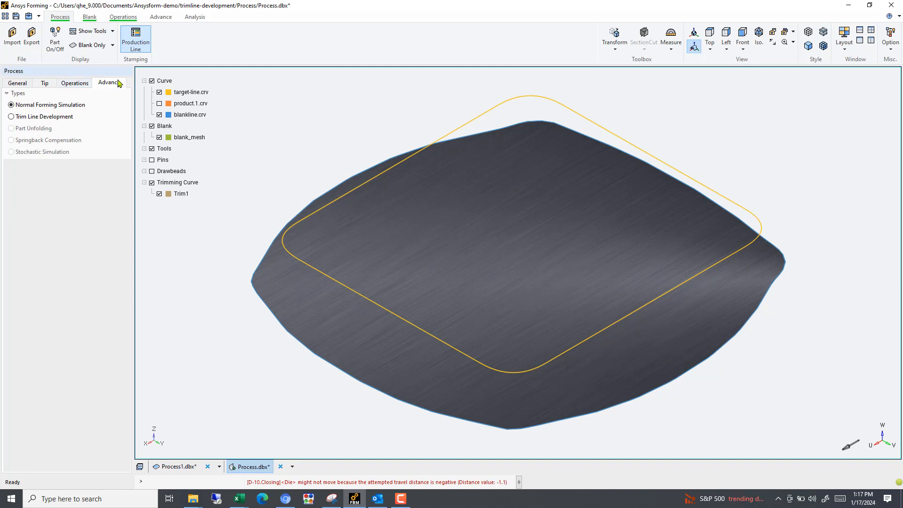
pyautogui.click(42, 118)
# - Assign the target-line curve as the target for trim line B-05-1C1, then select that trim line and include it in the development
pyautogui.click(162, 18)
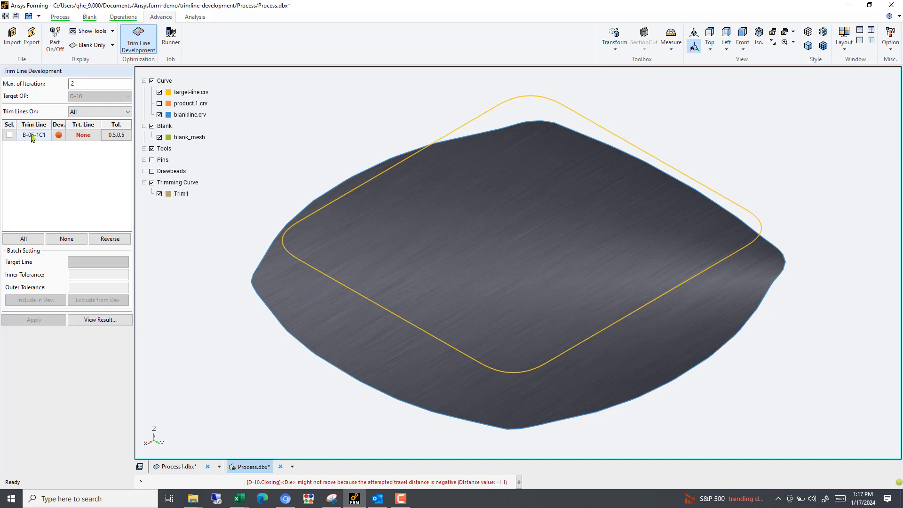
pyautogui.click(83, 135)
pyautogui.click(461, 130)
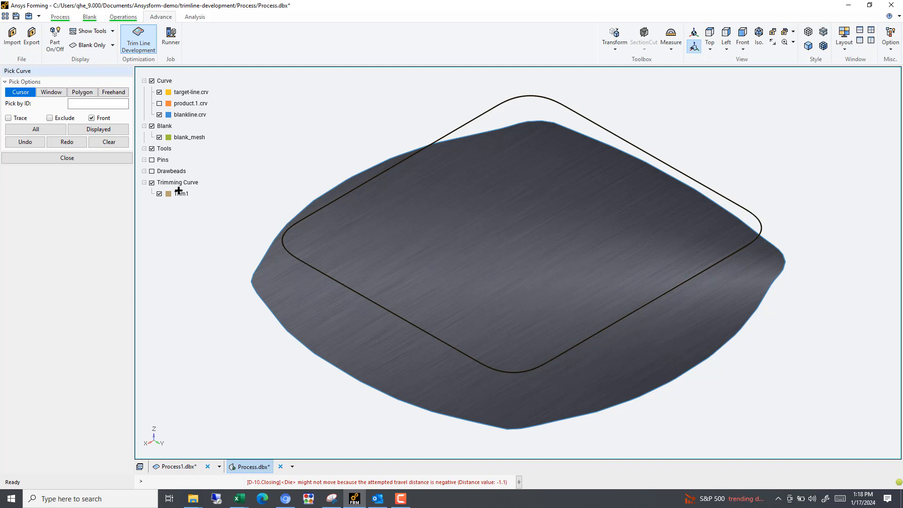
pyautogui.click(86, 159)
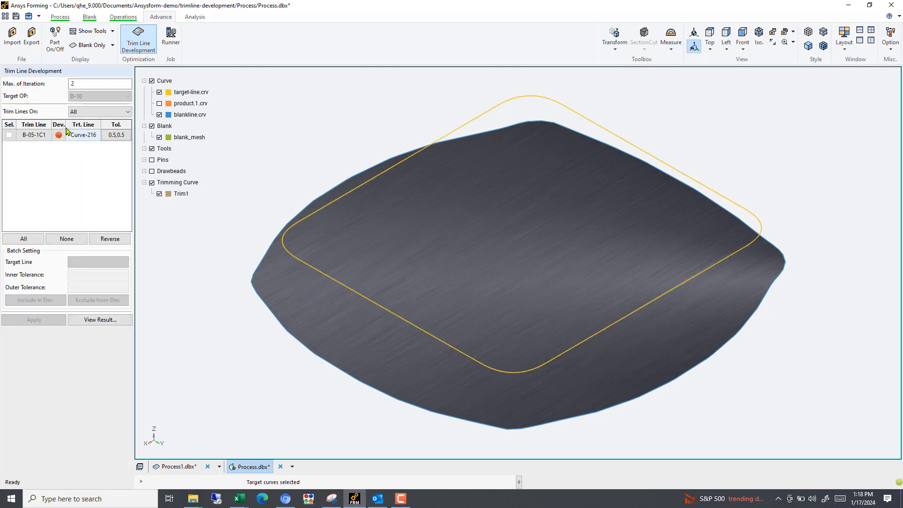
pyautogui.click(9, 135)
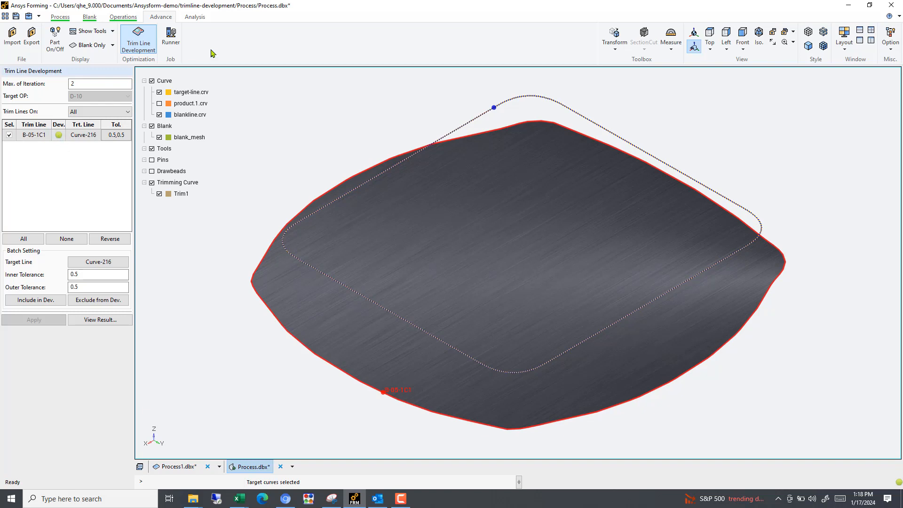
# - Start the trim line development job and agree to save the database
pyautogui.click(172, 35)
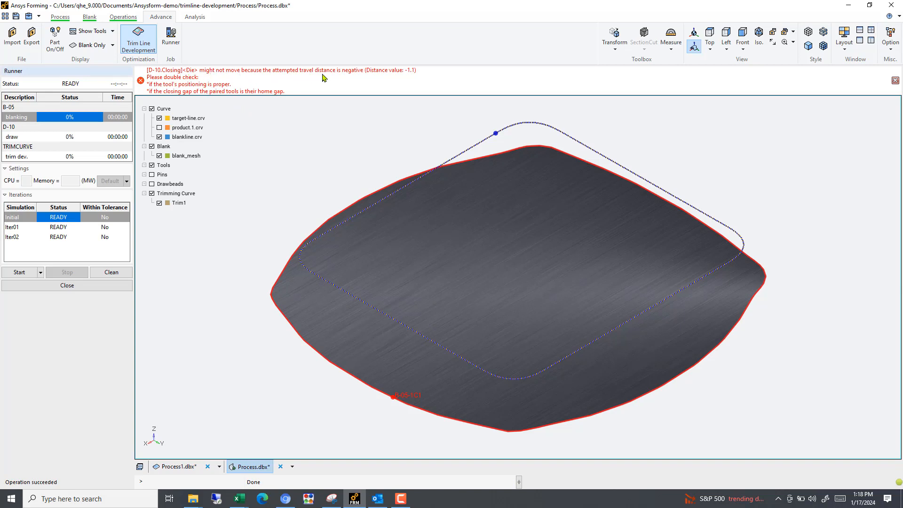
pyautogui.click(19, 273)
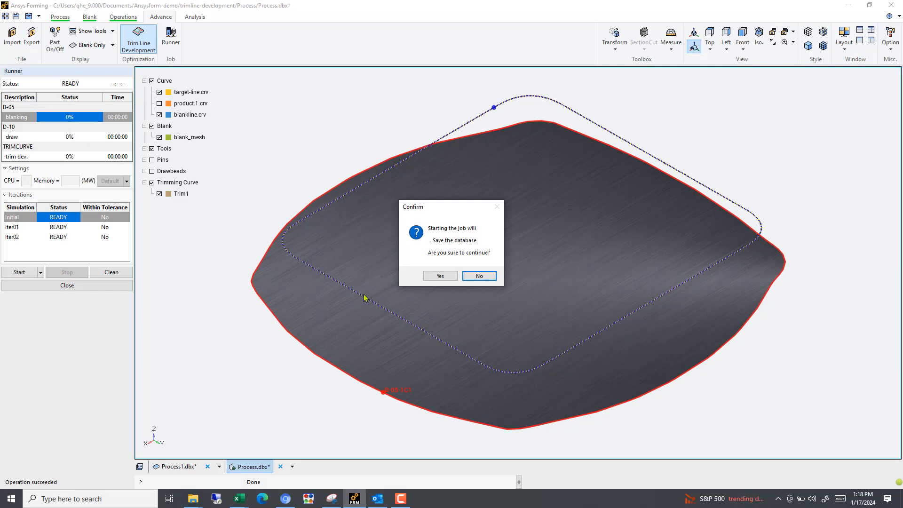
pyautogui.click(436, 277)
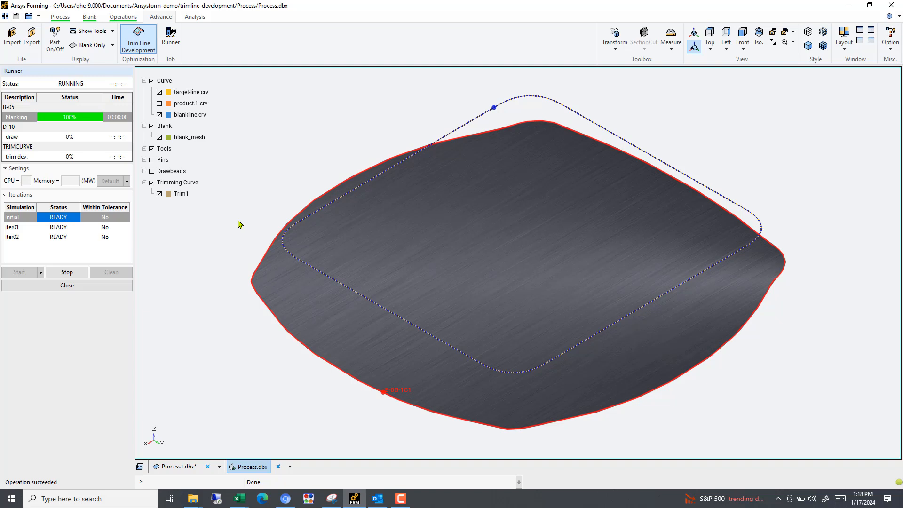
pyautogui.click(400, 499)
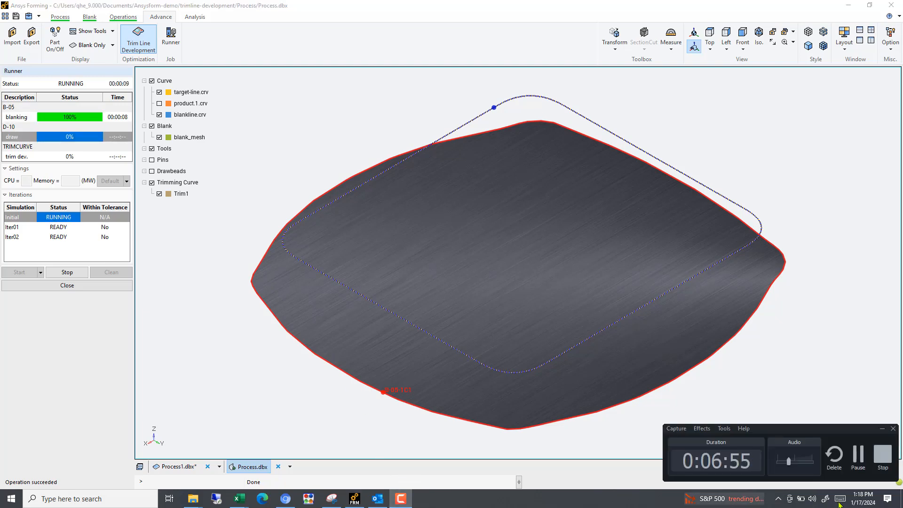
pyautogui.click(857, 455)
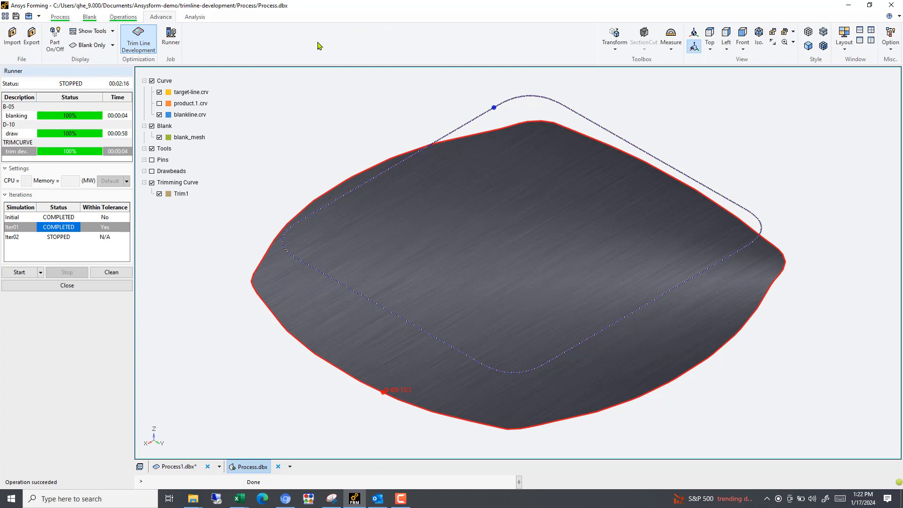
# - View the trim line development result for Iteration1 with its trim lines shown and the blank hidden
pyautogui.click(75, 286)
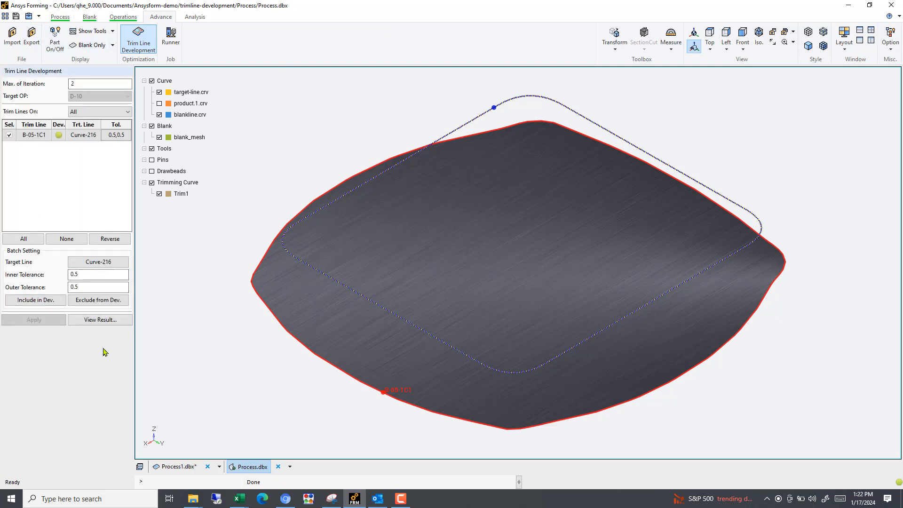
pyautogui.click(102, 319)
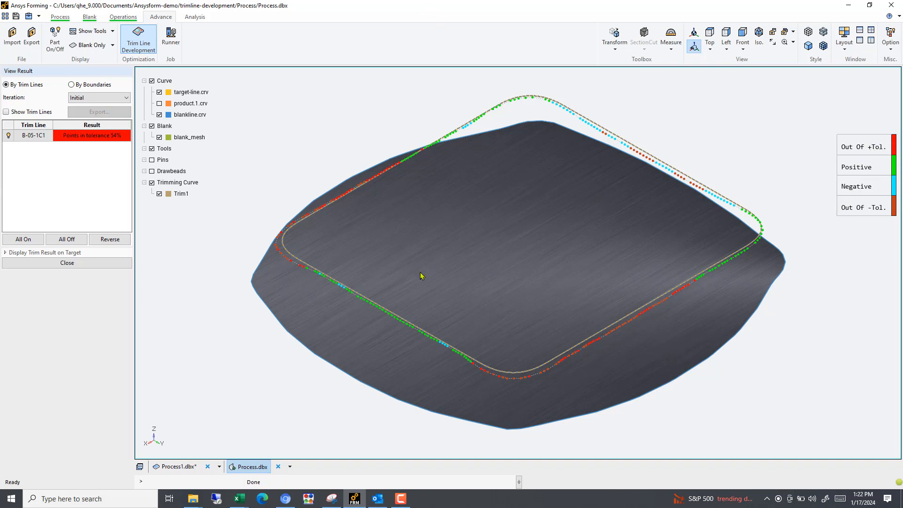
pyautogui.click(126, 98)
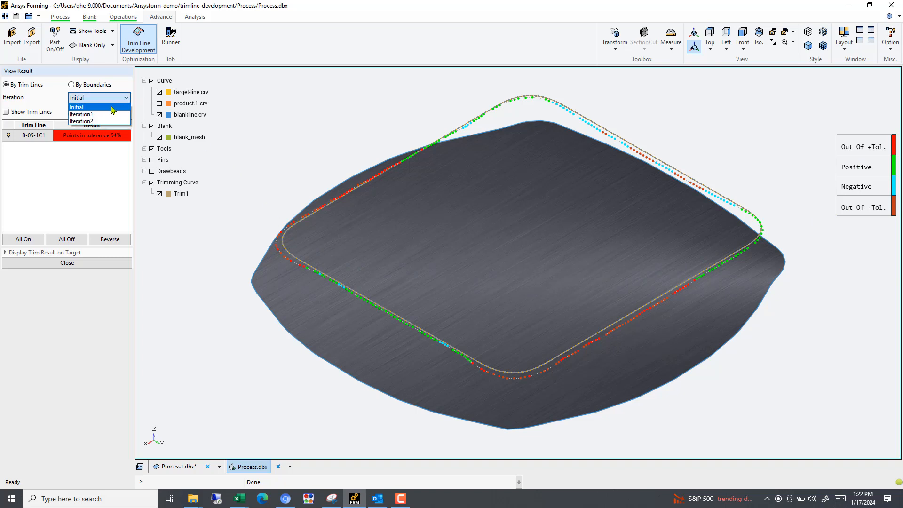
pyautogui.click(112, 114)
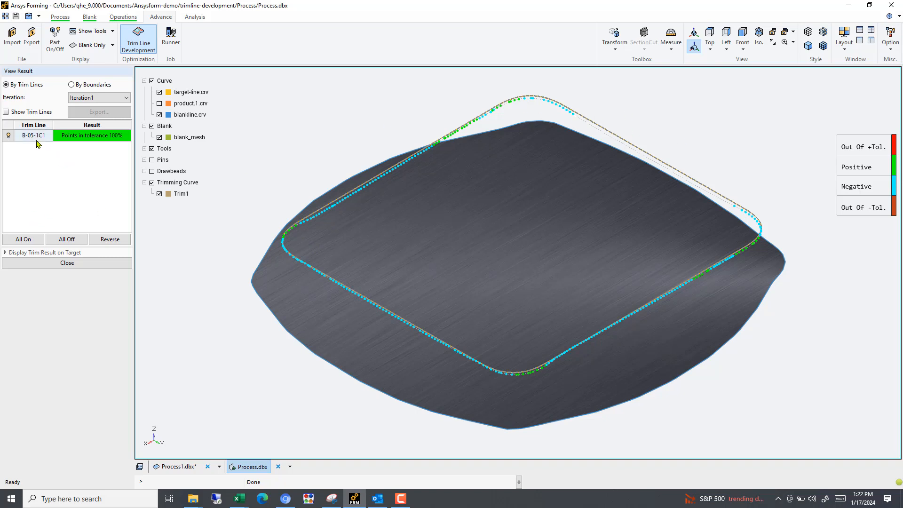
pyautogui.click(6, 113)
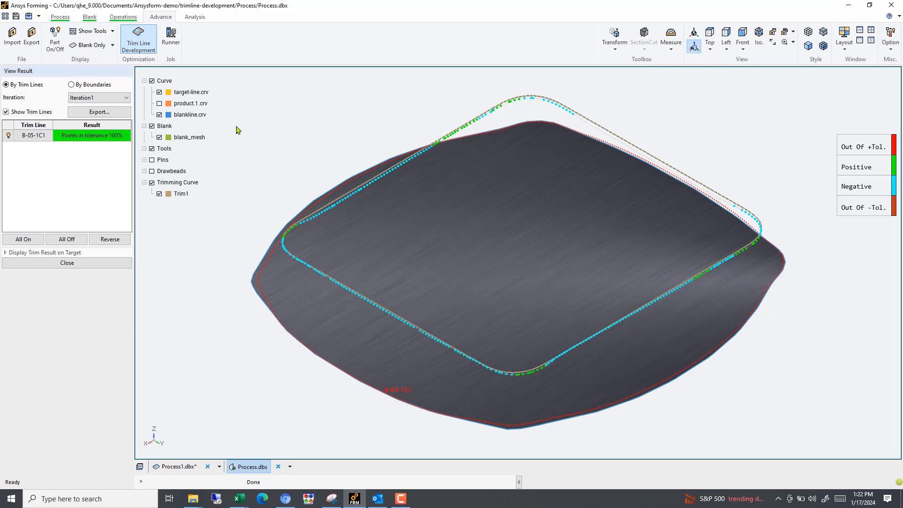
pyautogui.click(151, 126)
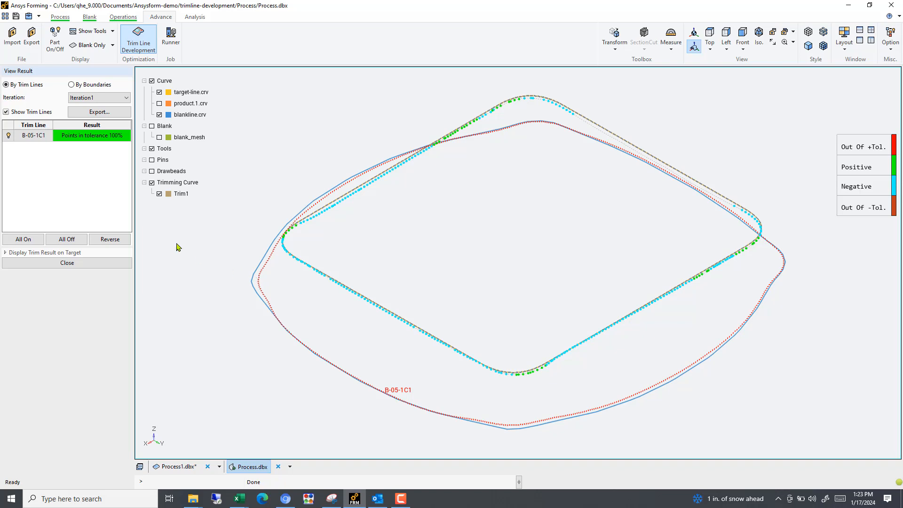
pyautogui.click(401, 499)
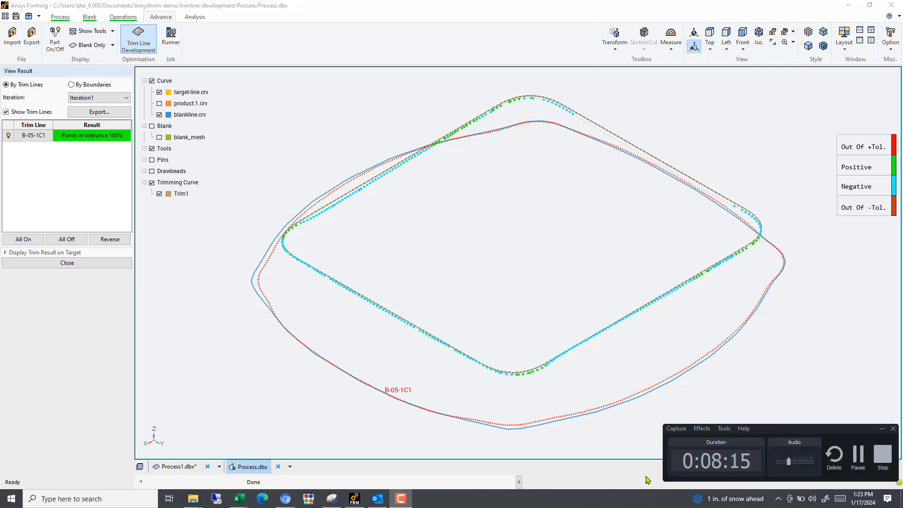